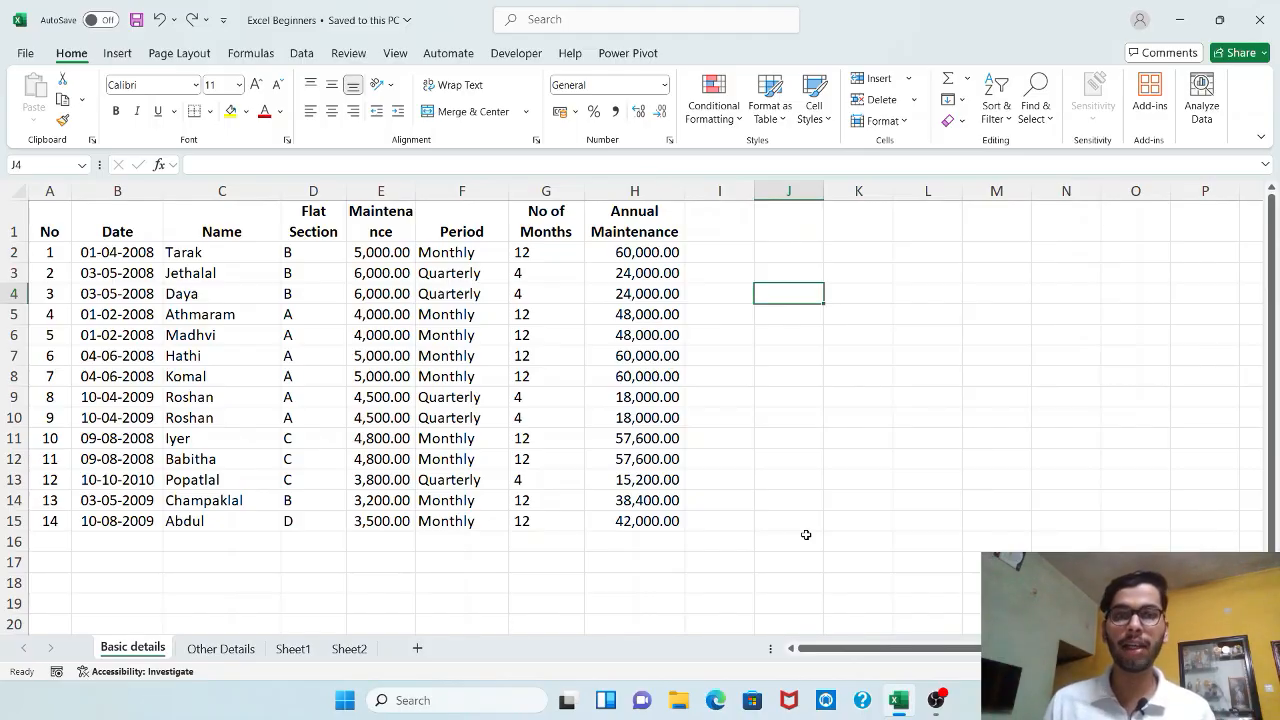
# Convert the data range A1:H15 into a table with headers, and undo the conversion.
pyautogui.click(232, 352)
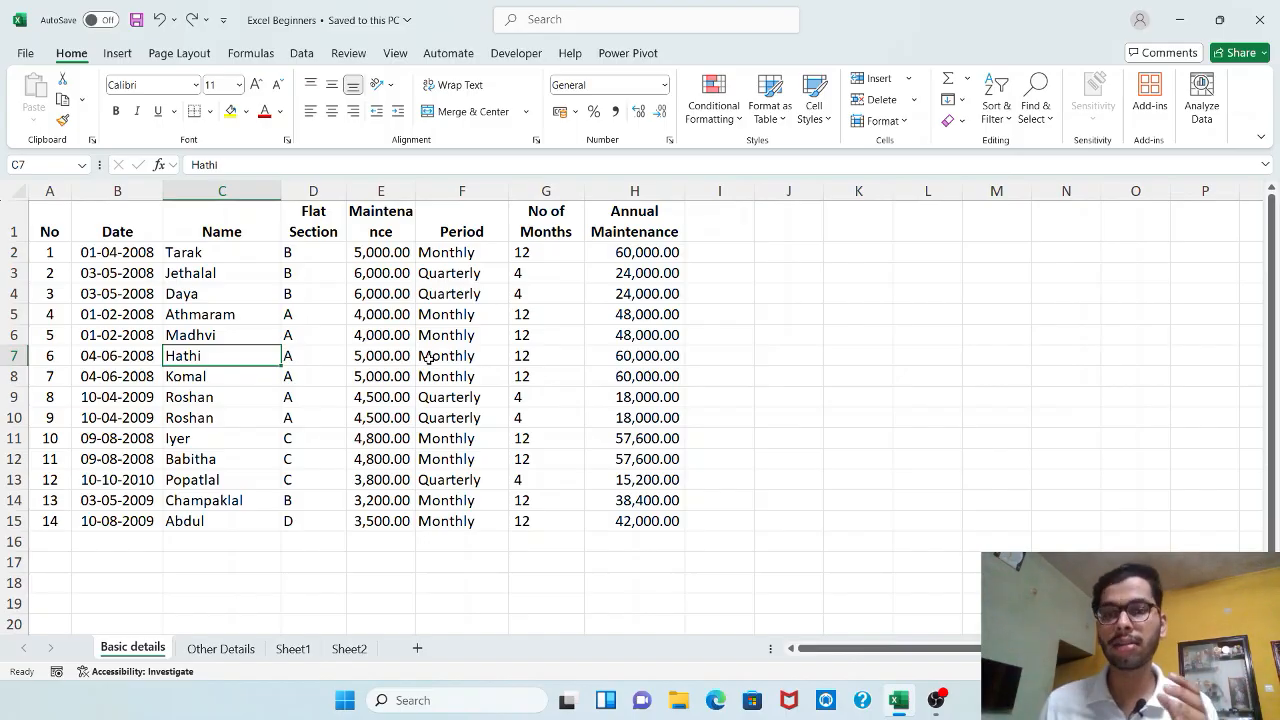
pyautogui.press('Down')
pyautogui.press('Down')
pyautogui.press('Down')
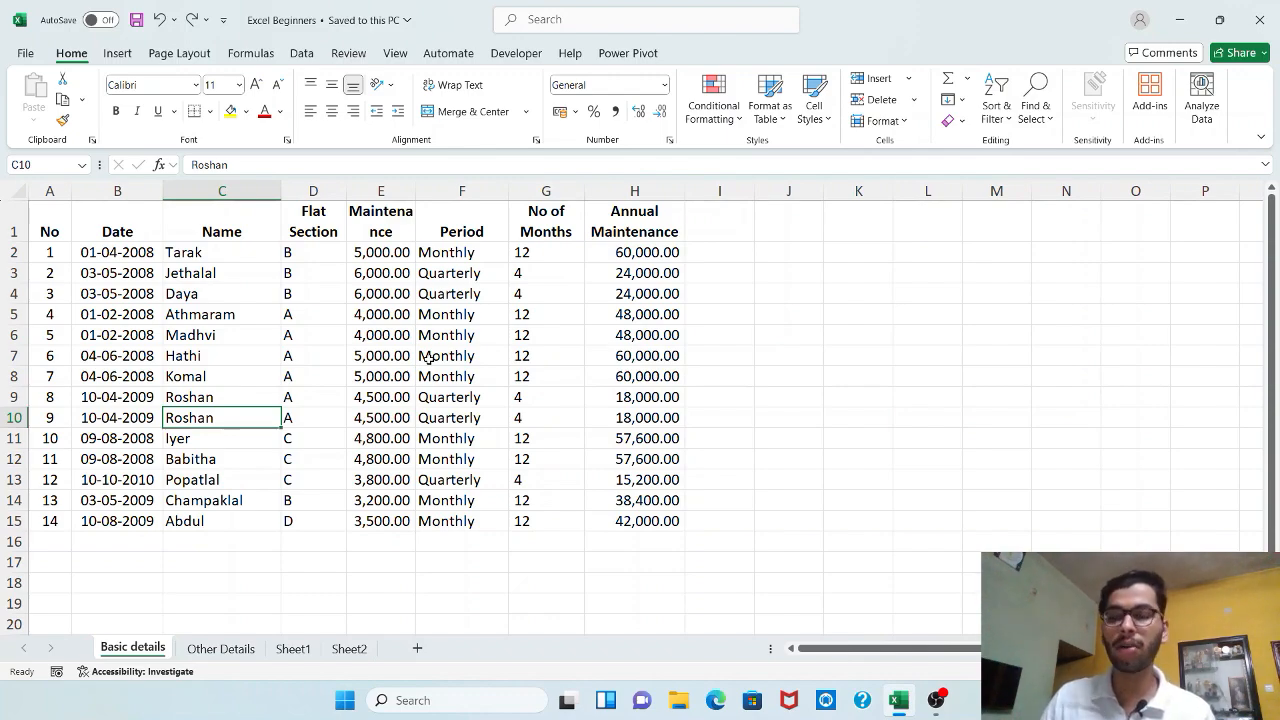
pyautogui.hotkey('ctrl', 'a')
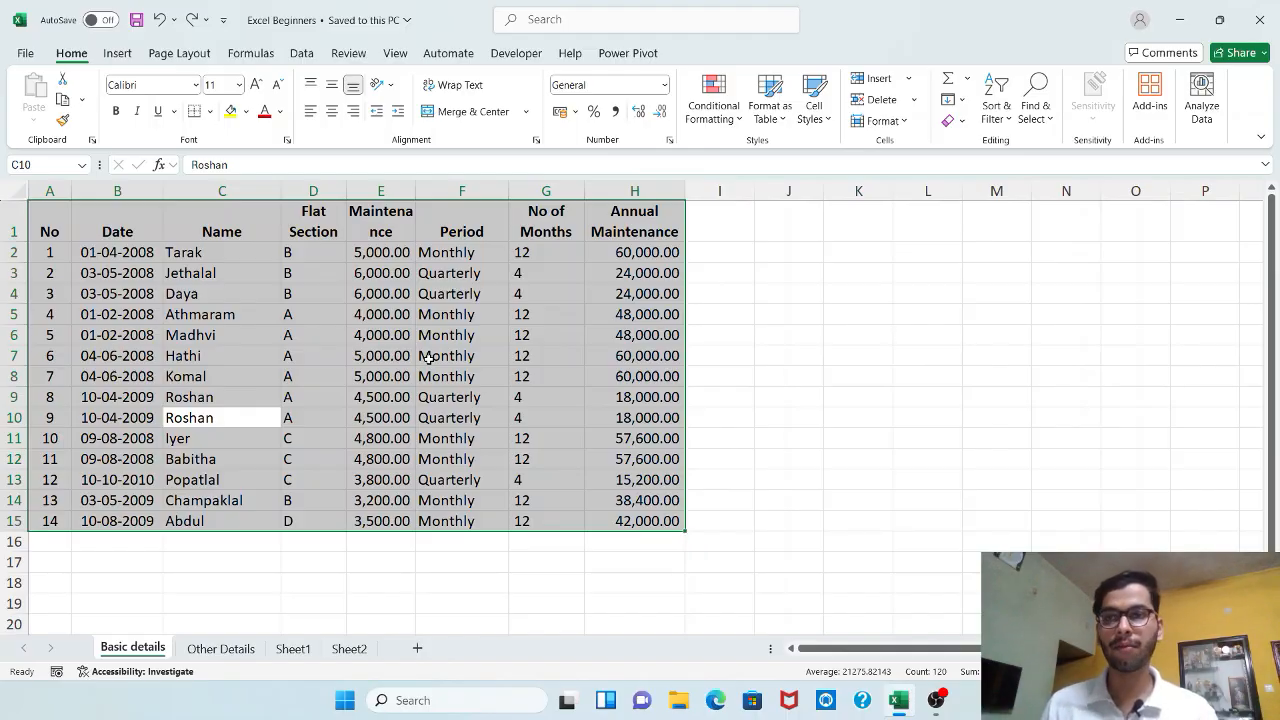
pyautogui.click(118, 56)
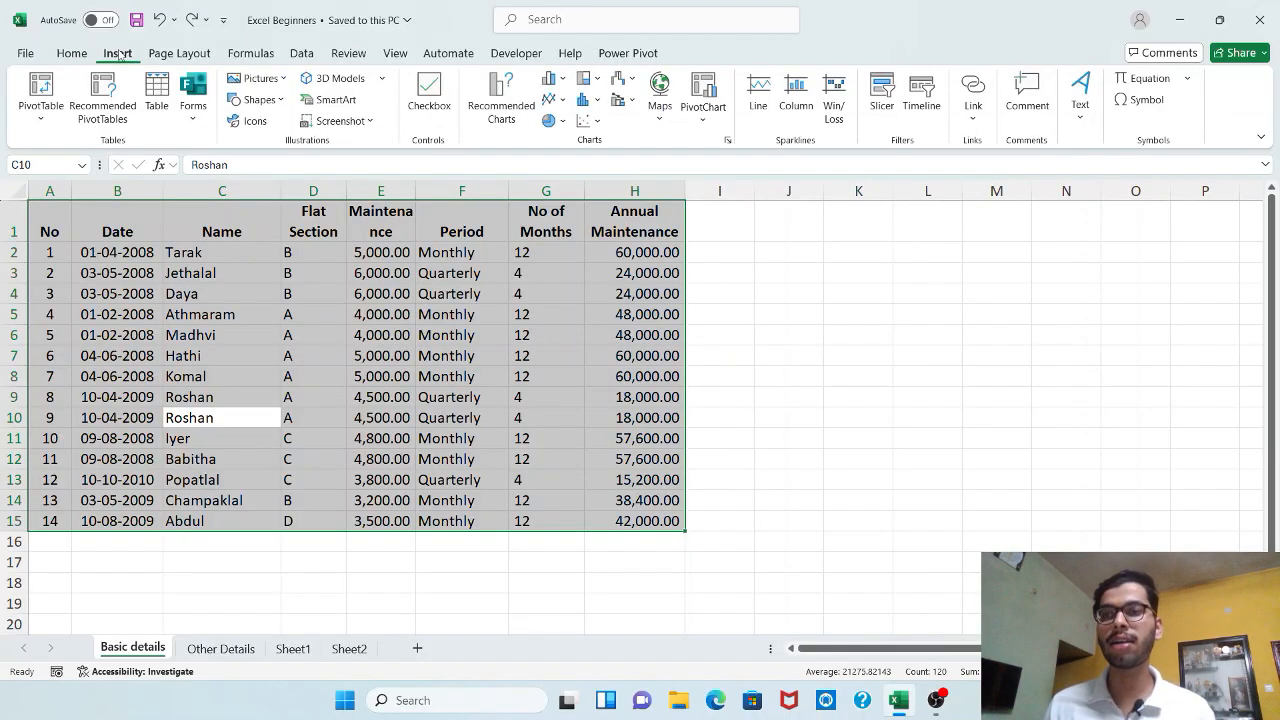
pyautogui.click(156, 95)
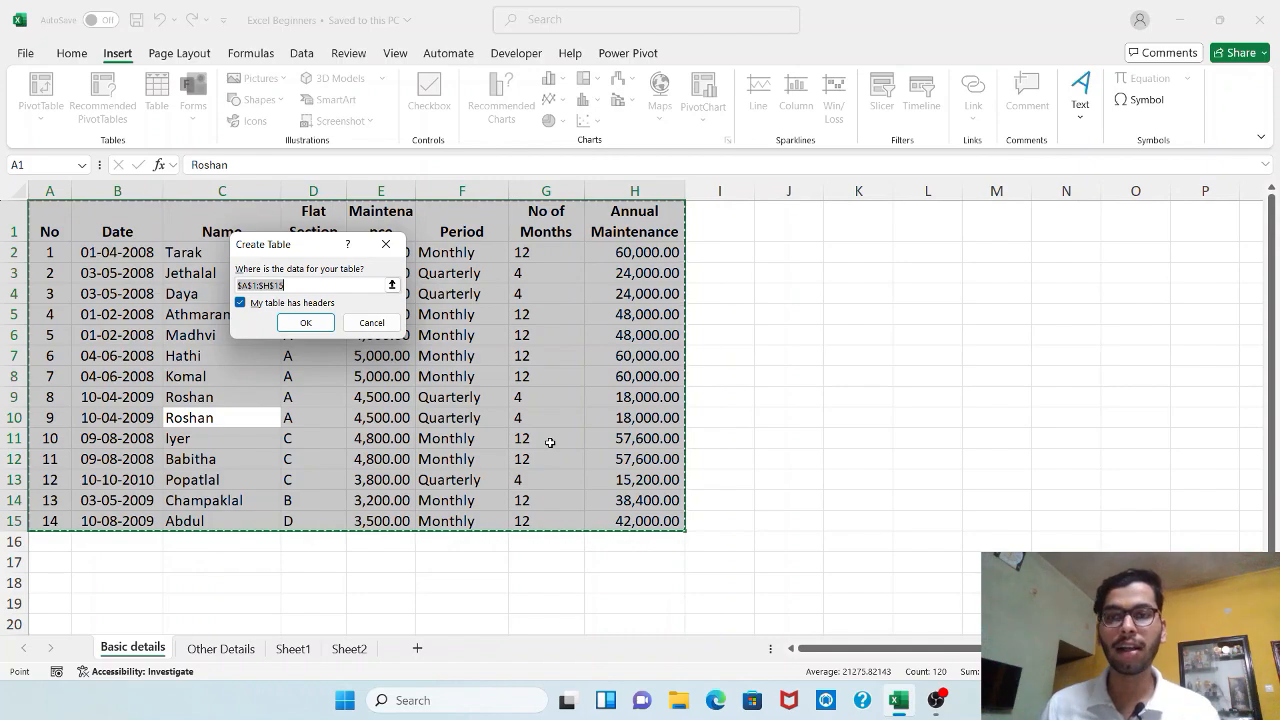
pyautogui.click(306, 322)
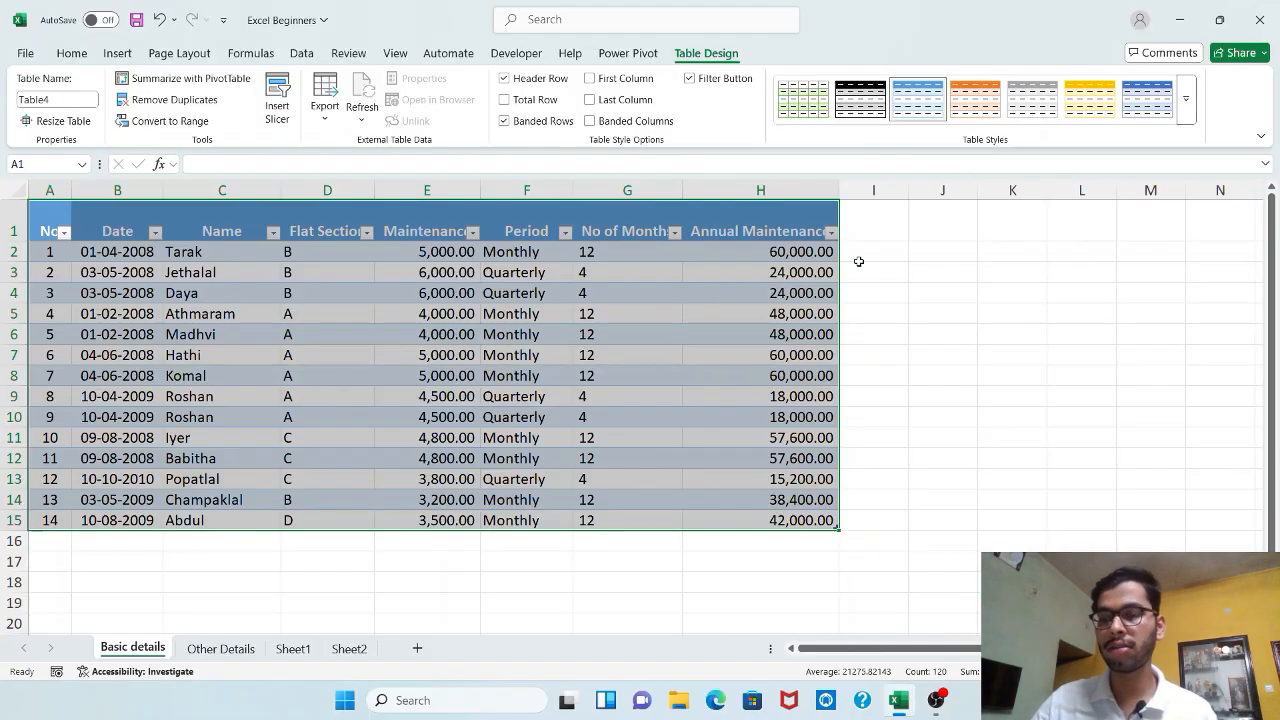
pyautogui.hotkey('ctrl', 'z')
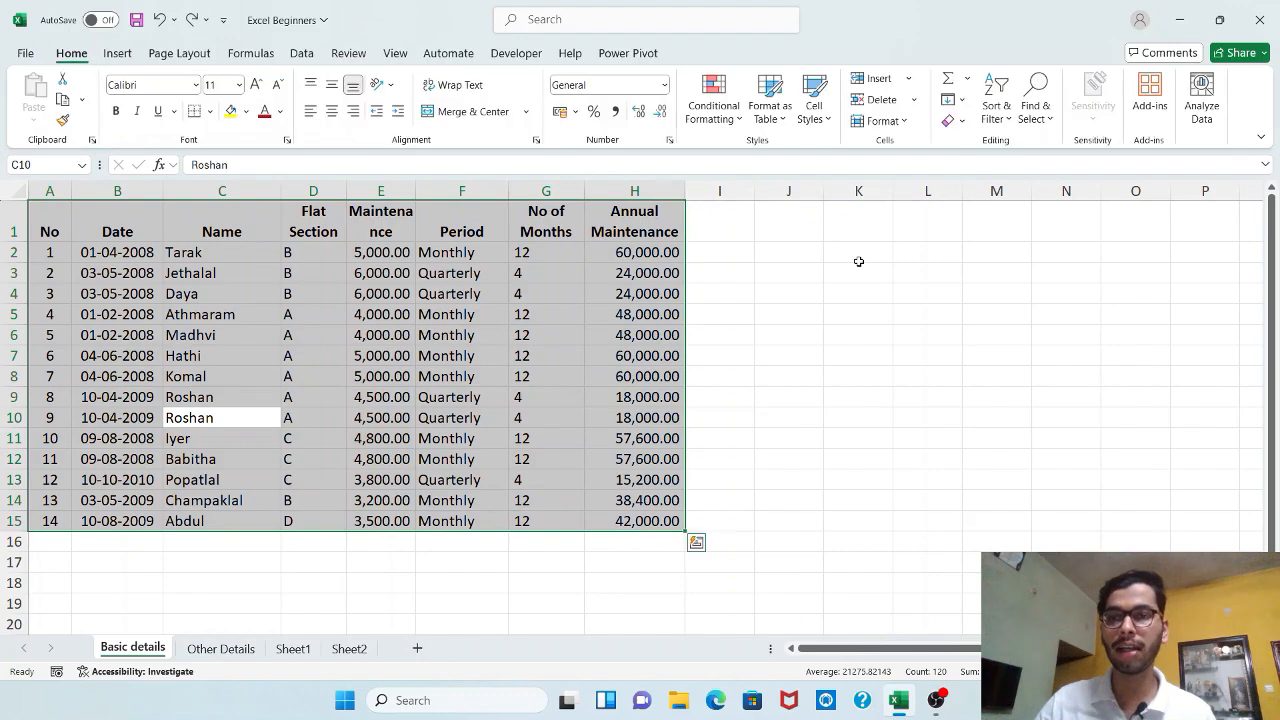
# Create a table with headers from the data range A1:H15.
pyautogui.click(729, 255)
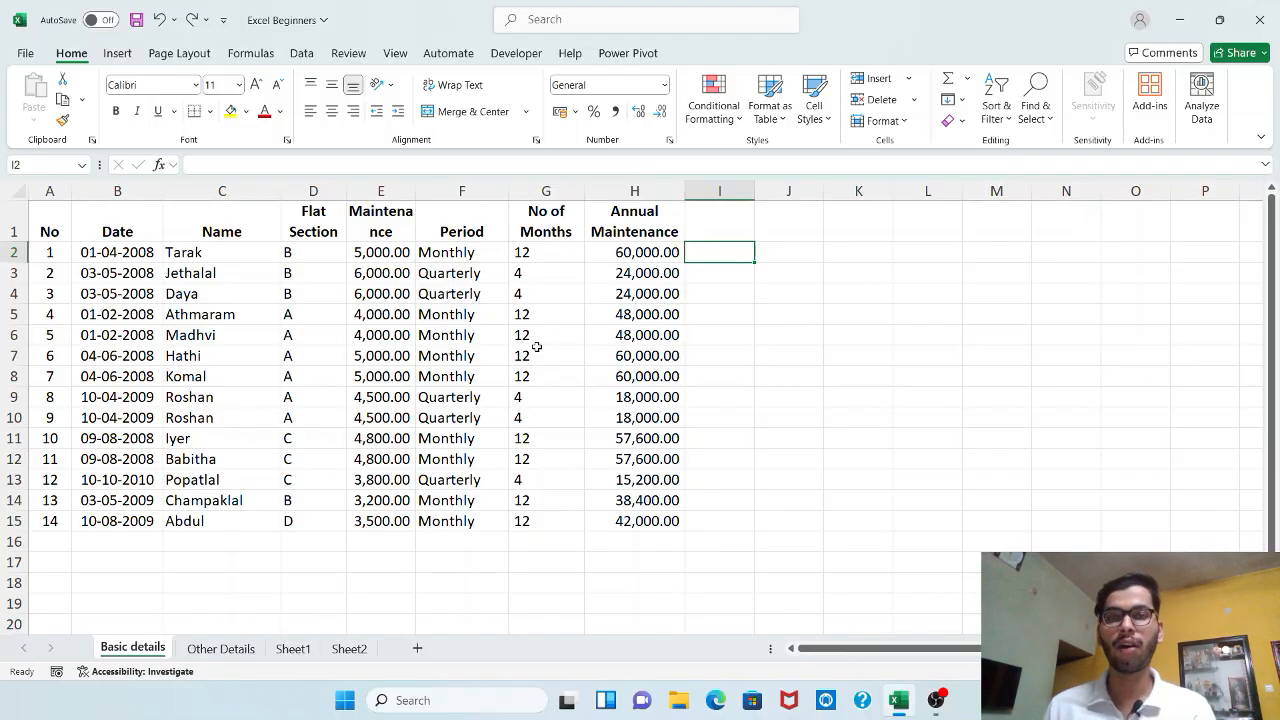
pyautogui.press('Left')
pyautogui.press('Left')
pyautogui.press('Left')
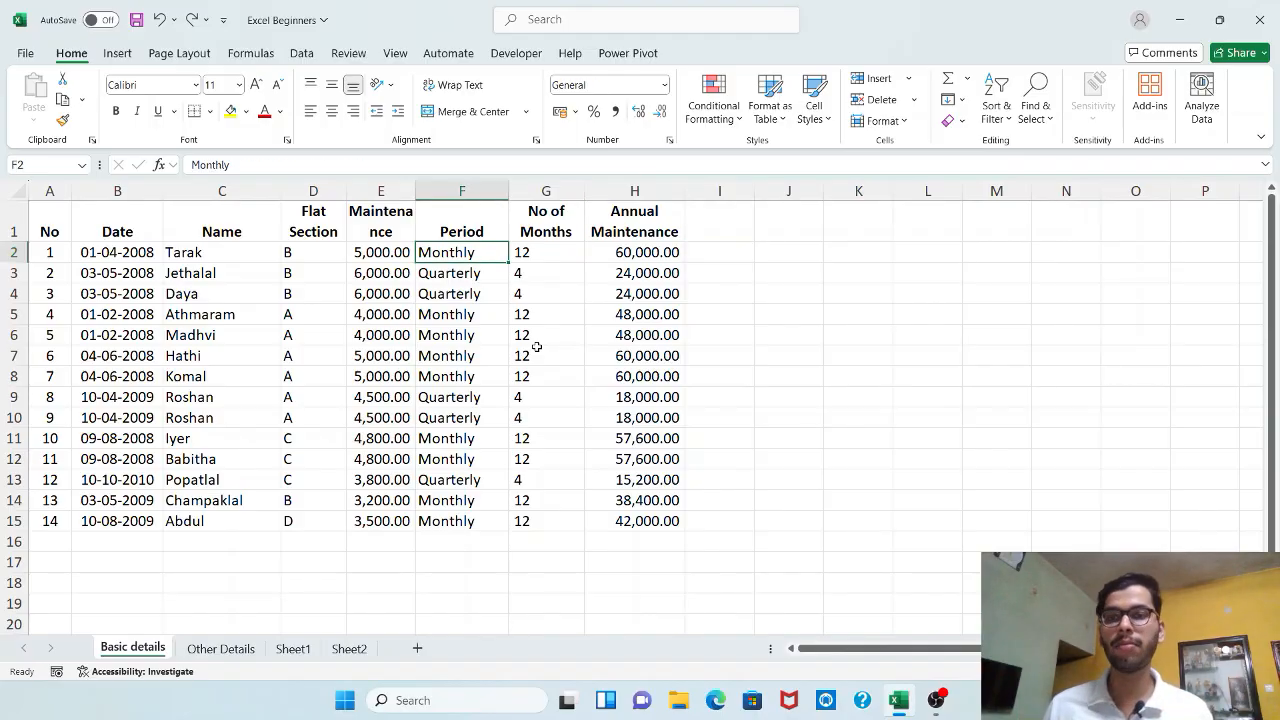
pyautogui.press('Right')
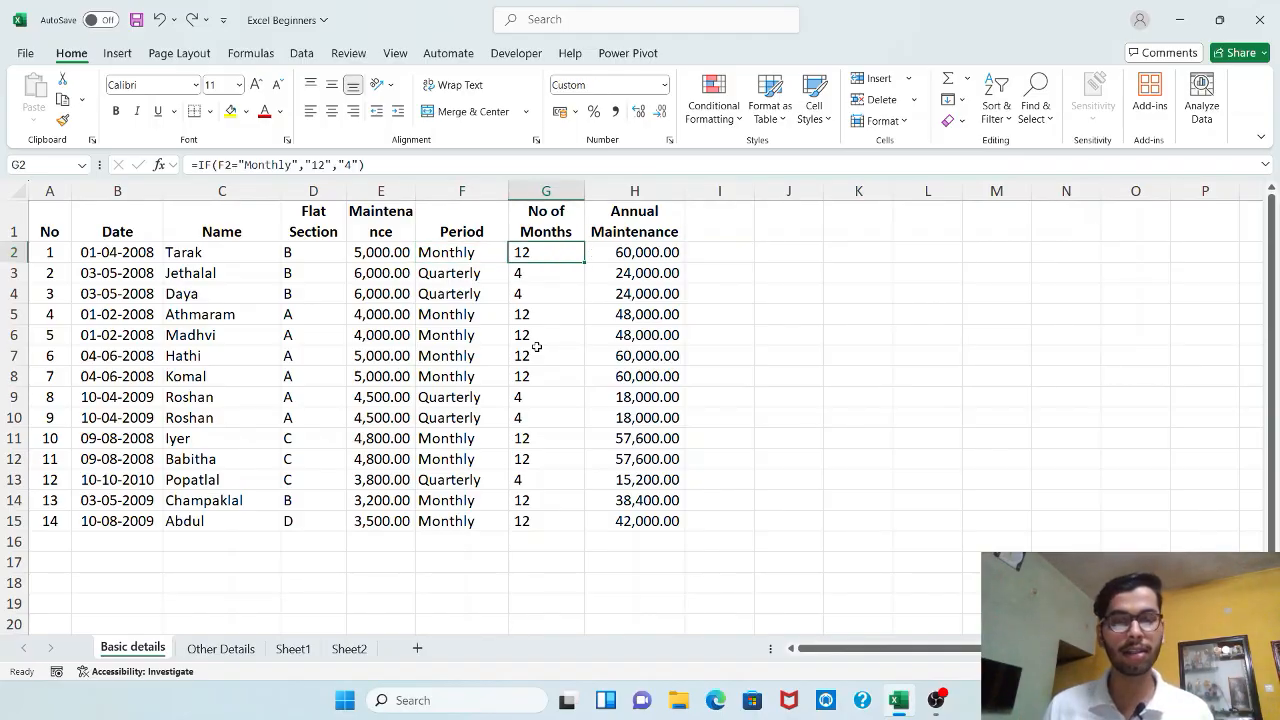
pyautogui.press('Right')
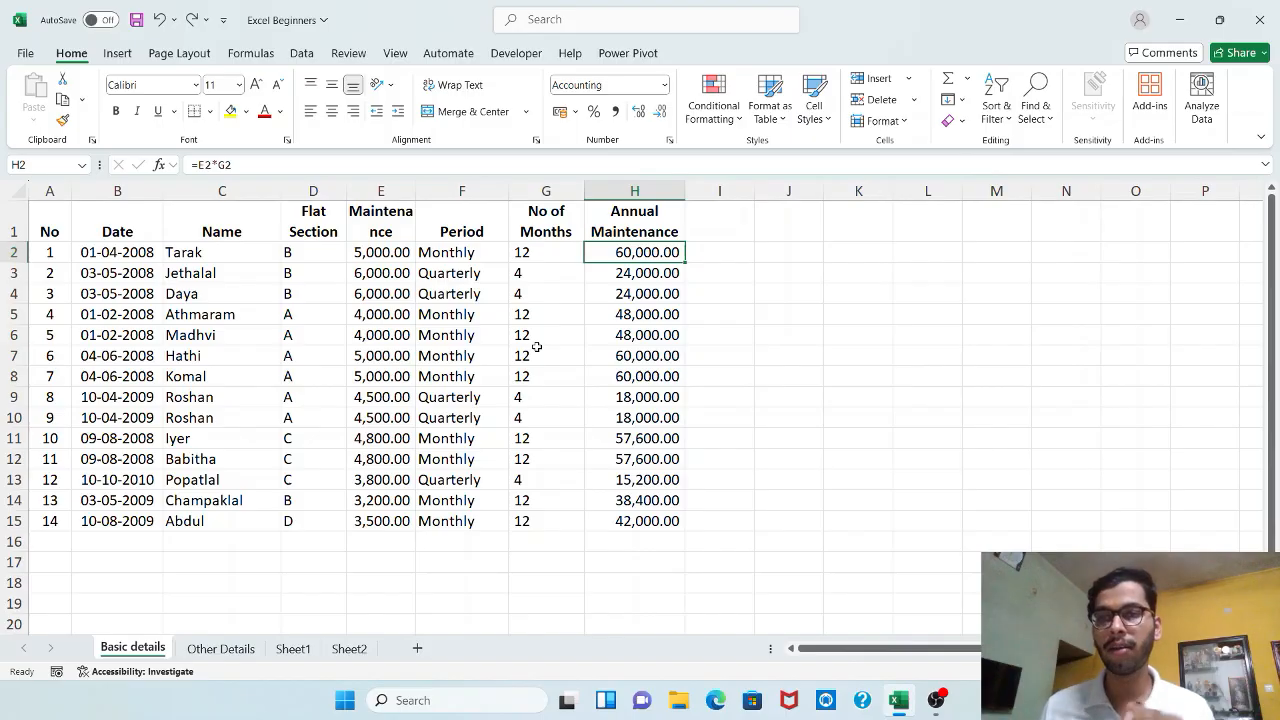
pyautogui.hotkey('ctrl', 'a')
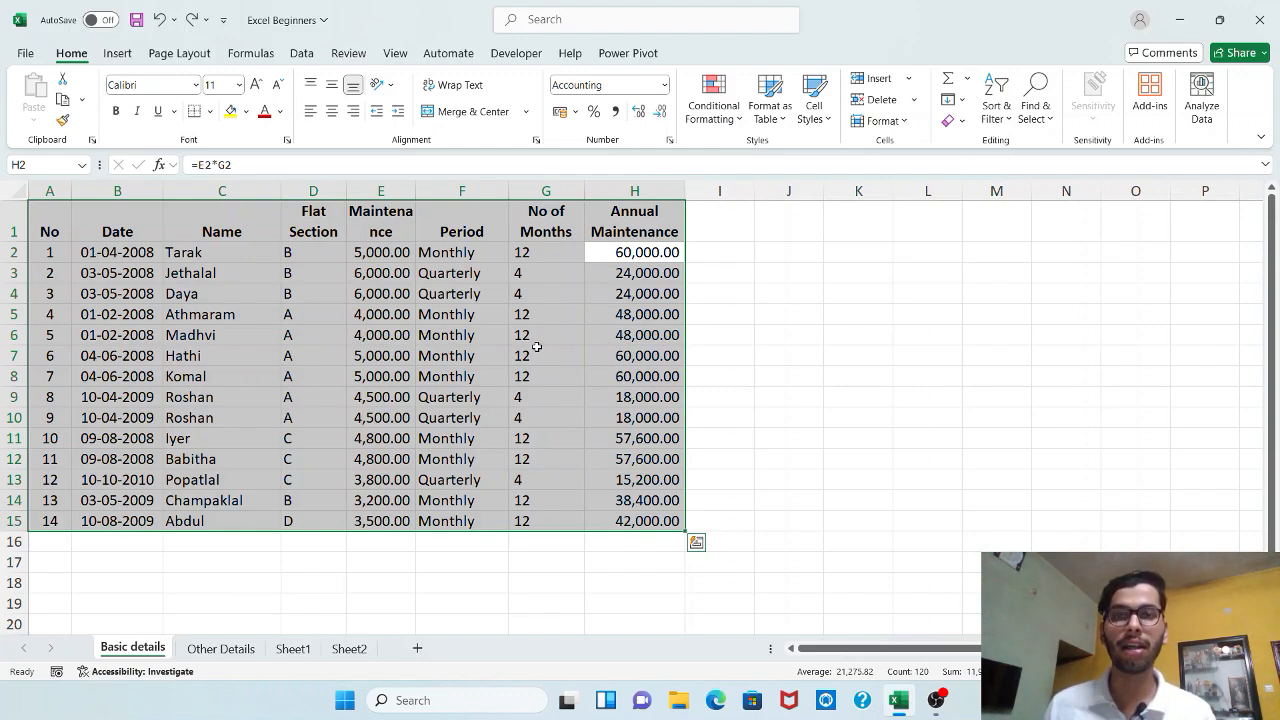
pyautogui.hotkey('ctrl', 't')
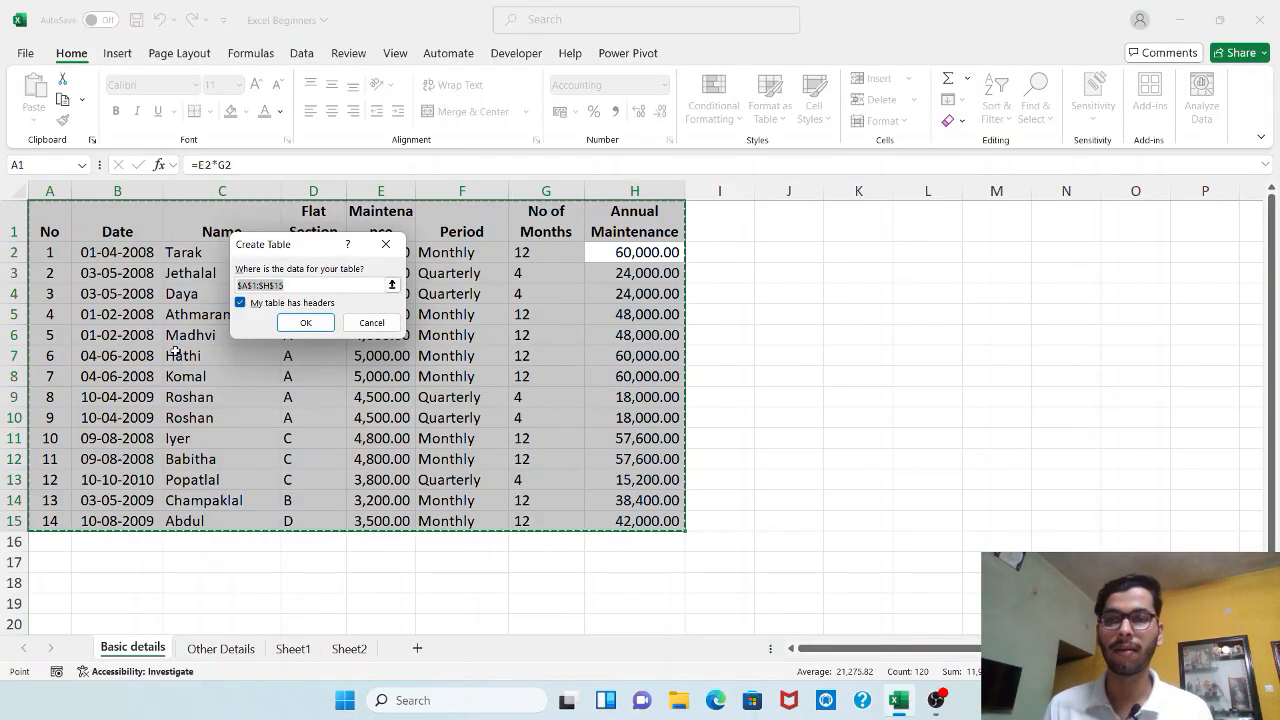
pyautogui.click(306, 322)
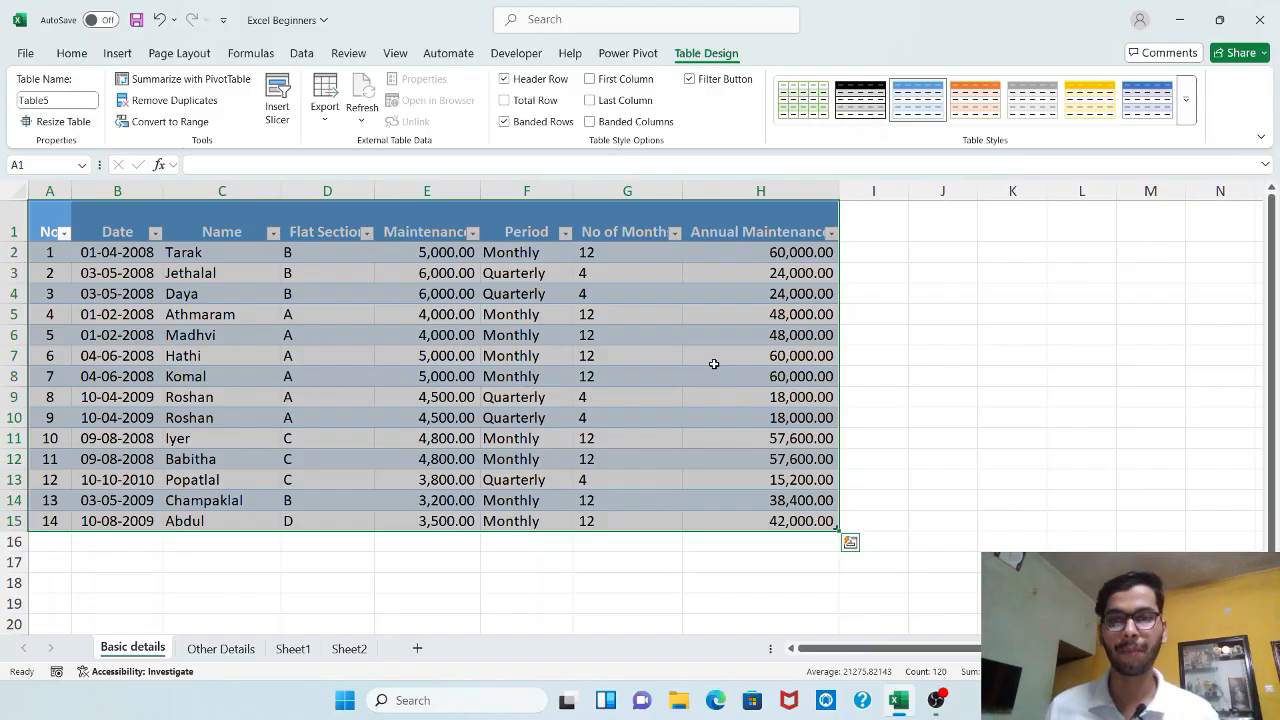
pyautogui.click(900, 255)
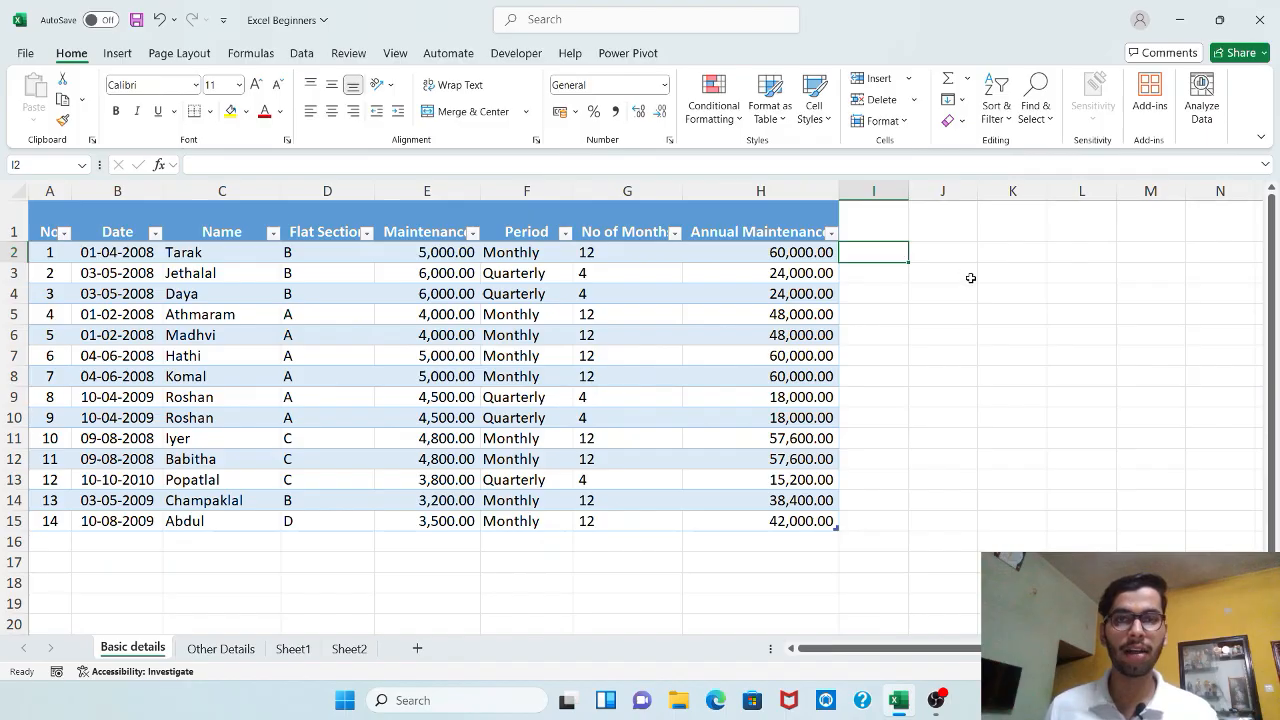
pyautogui.click(970, 278)
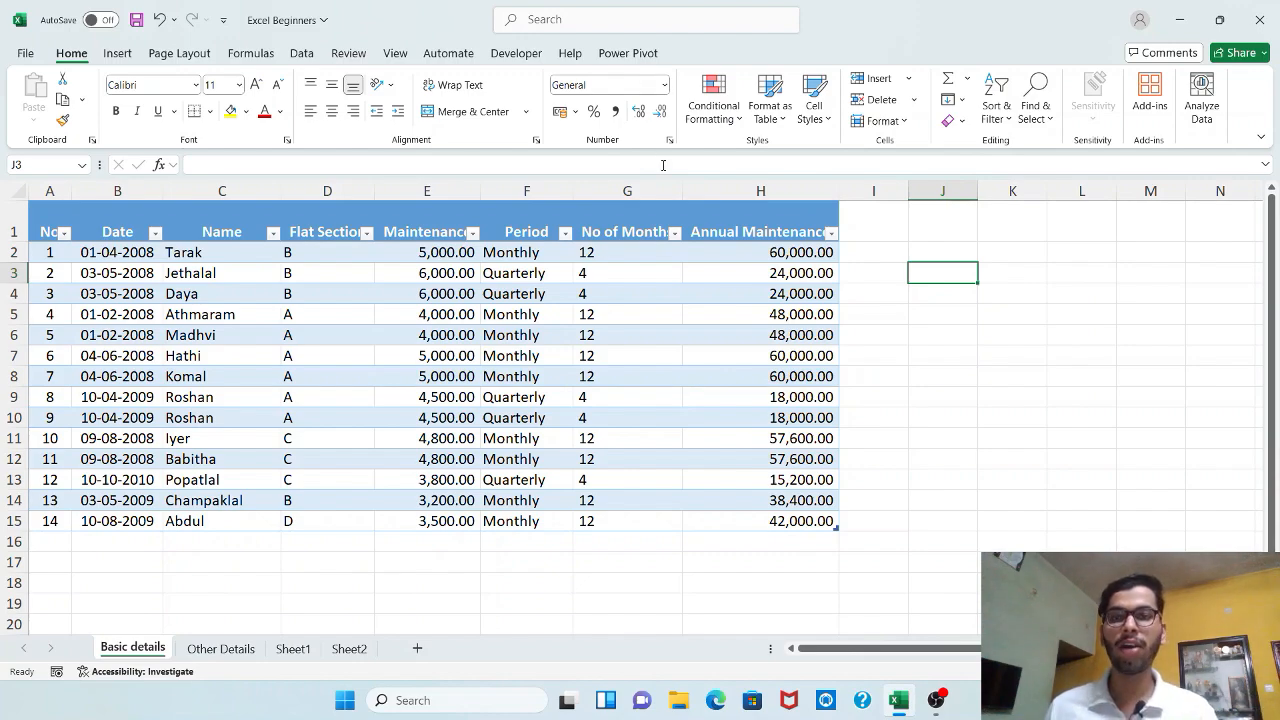
# Apply the first Light table style, plain without colour or banding, to the table and save the workbook.
pyautogui.click(263, 281)
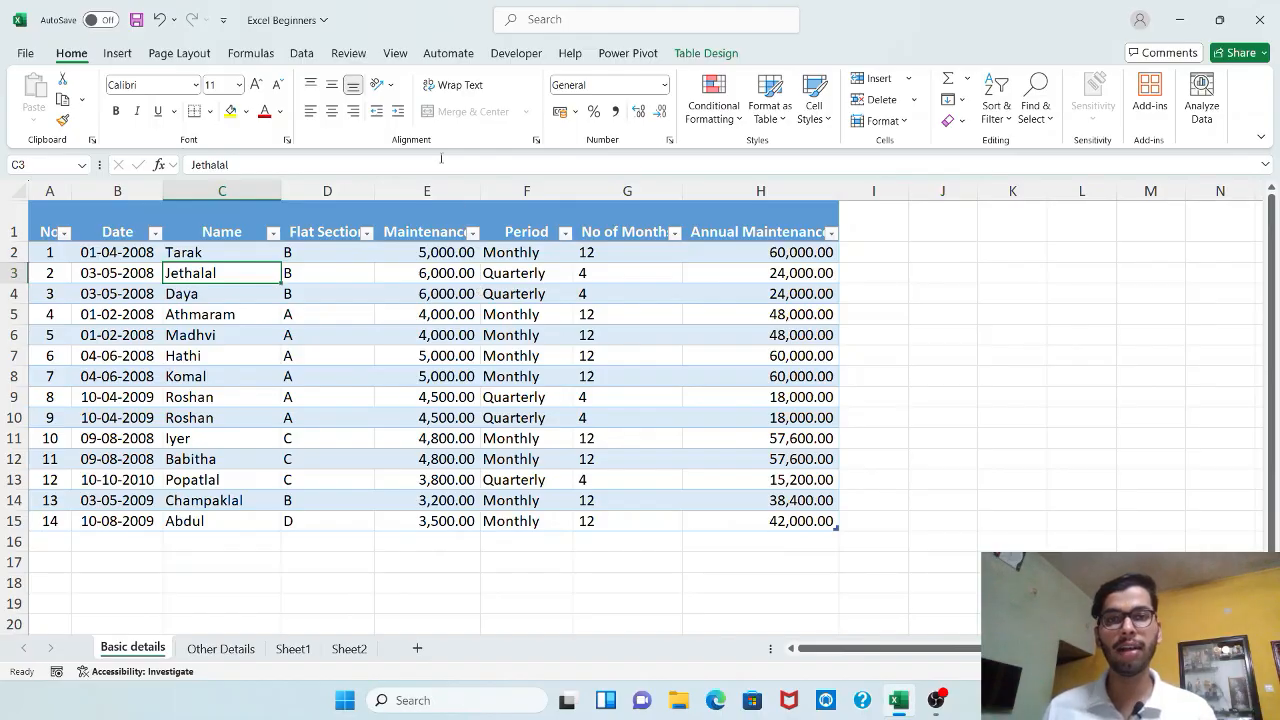
pyautogui.click(700, 58)
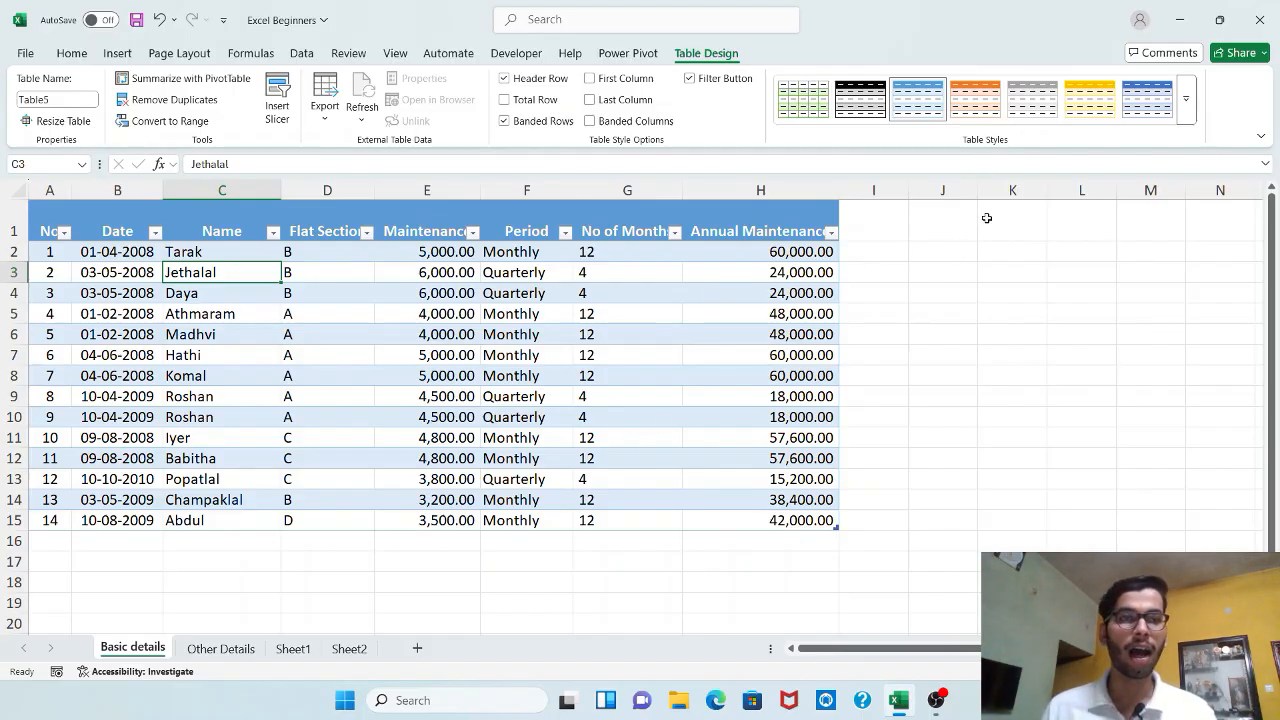
pyautogui.click(1186, 98)
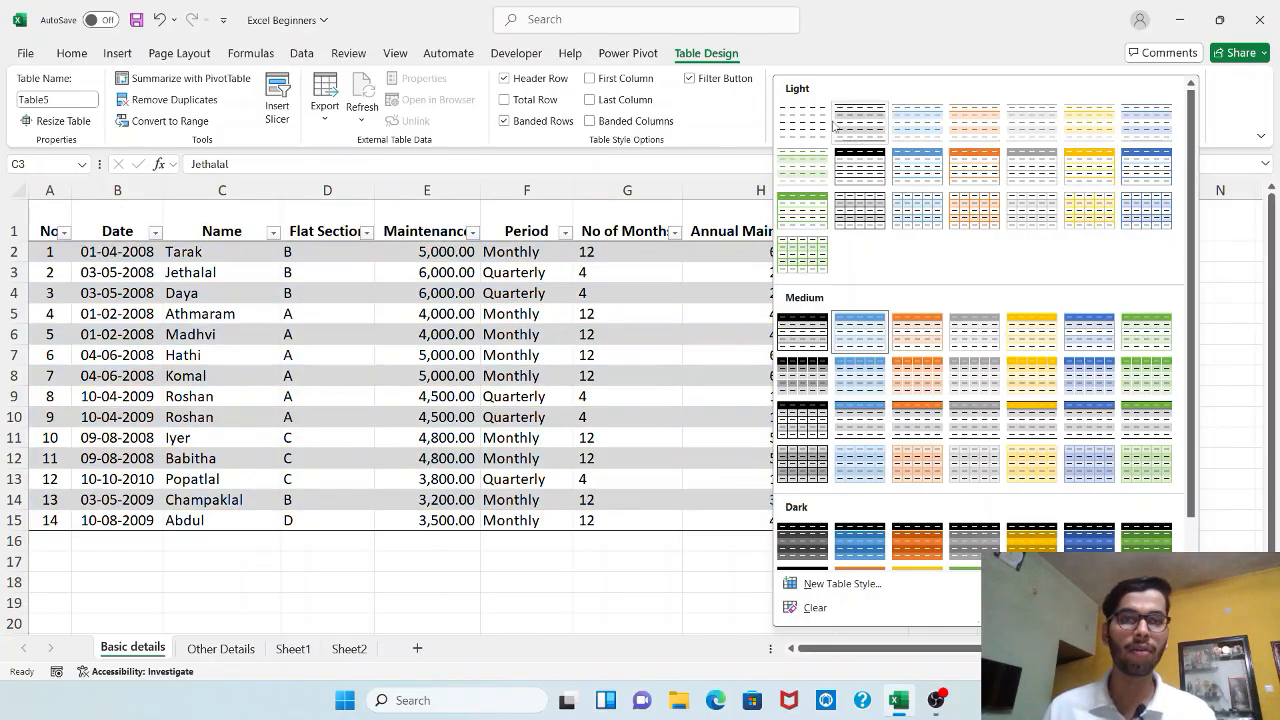
pyautogui.click(806, 124)
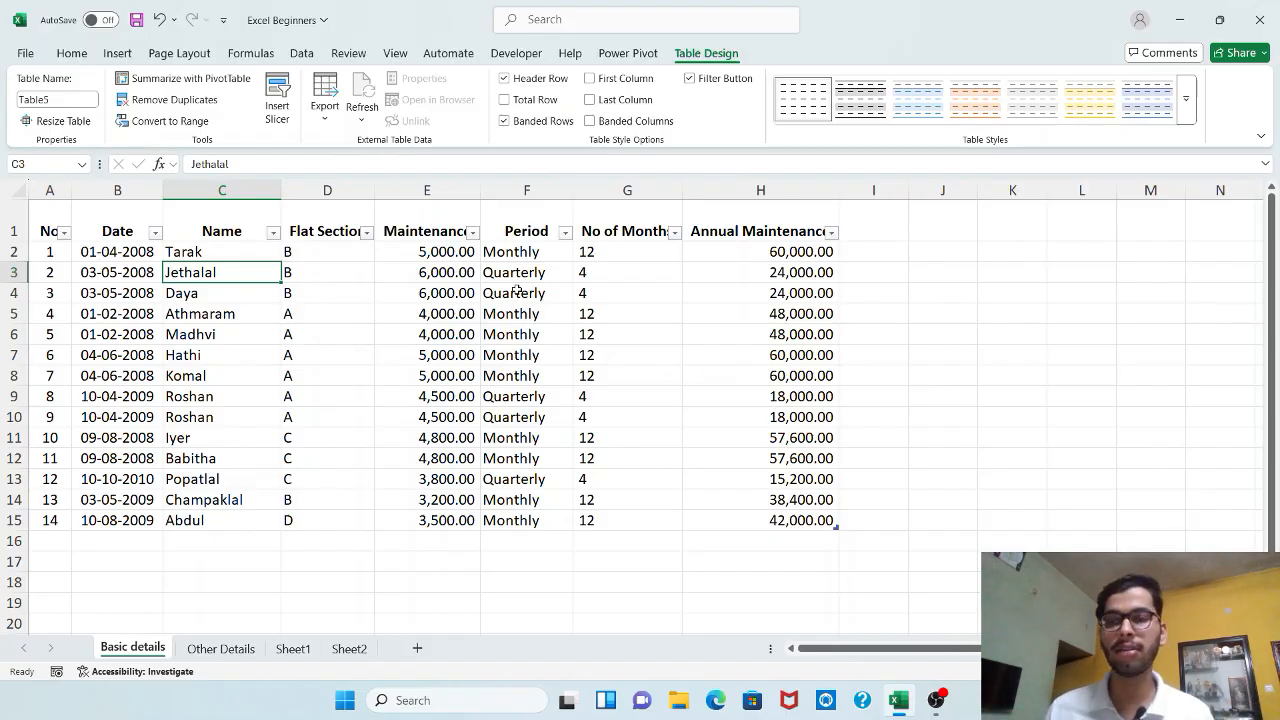
pyautogui.click(1012, 314)
pyautogui.hotkey('ctrl', 's')
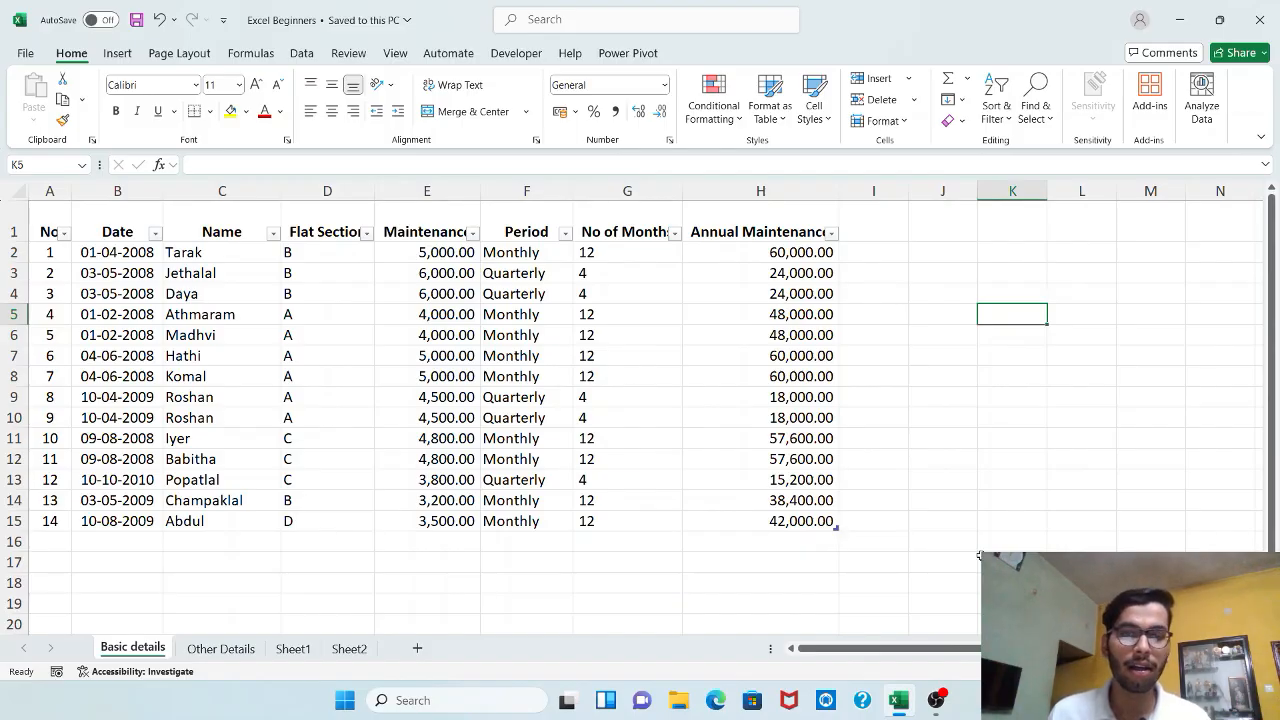
# Select the table's whole data range by going to its name, Table5.
pyautogui.click(805, 518)
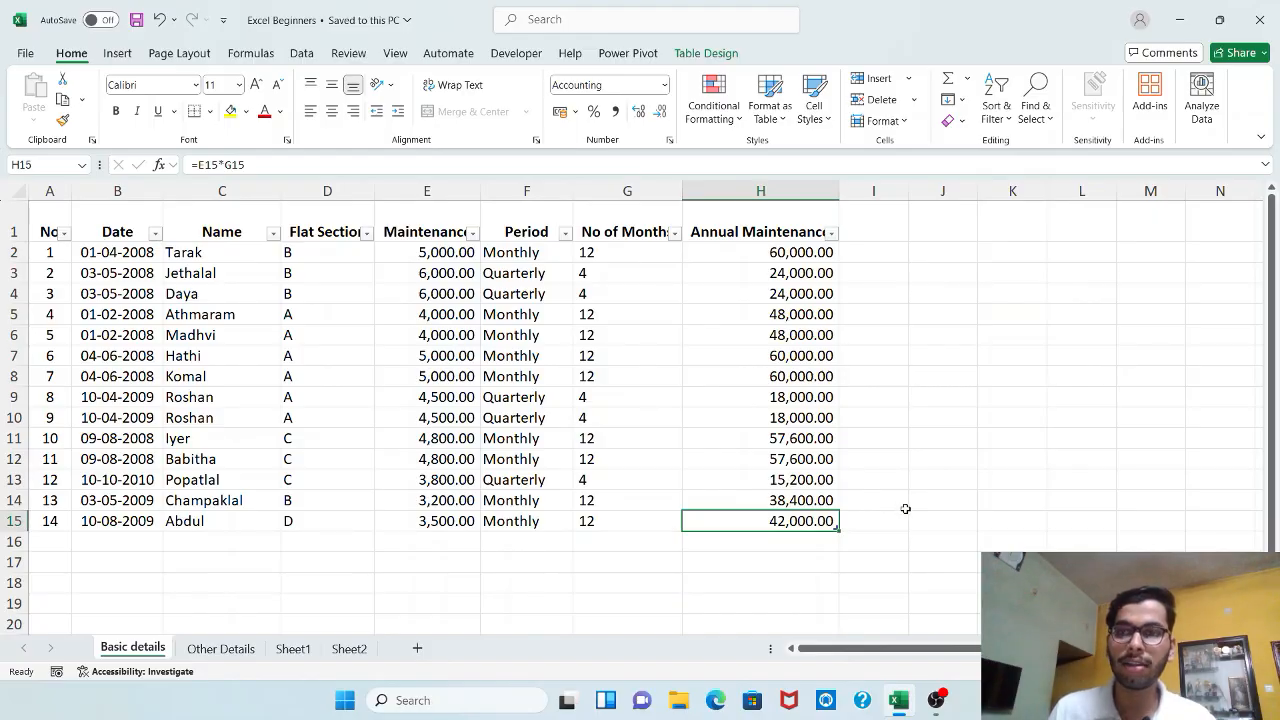
pyautogui.click(848, 541)
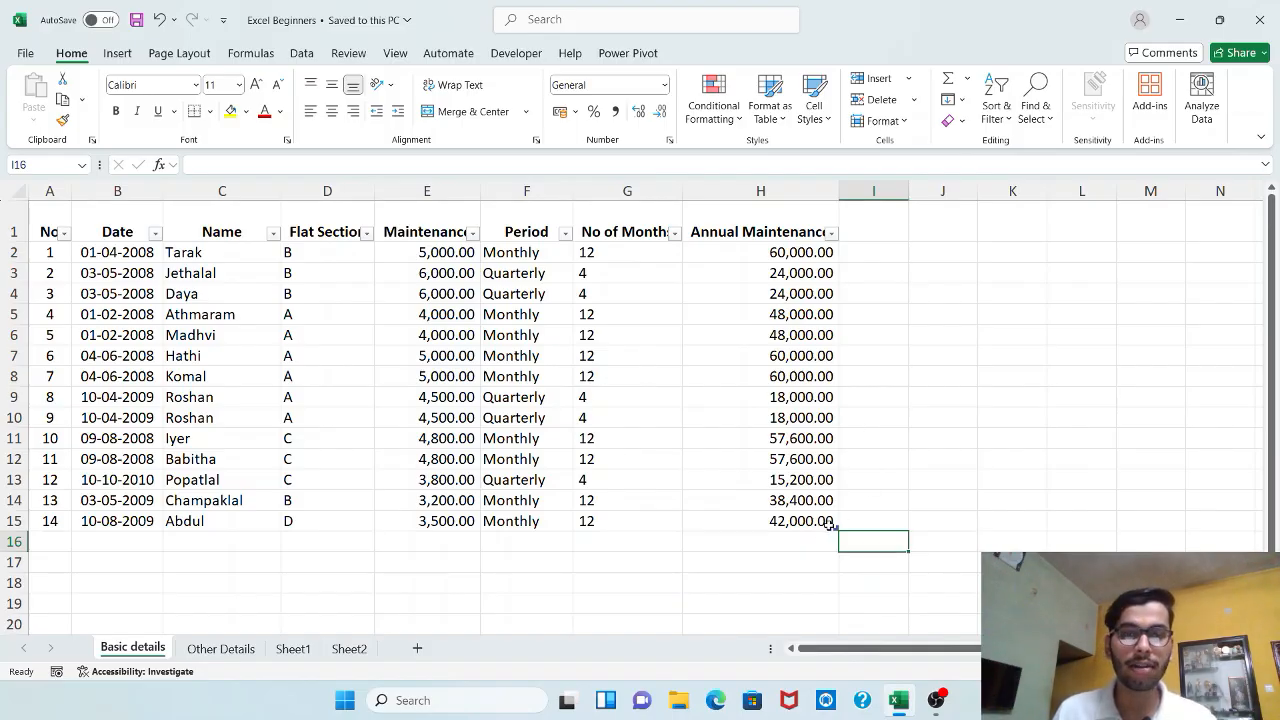
pyautogui.click(828, 522)
pyautogui.click(852, 462)
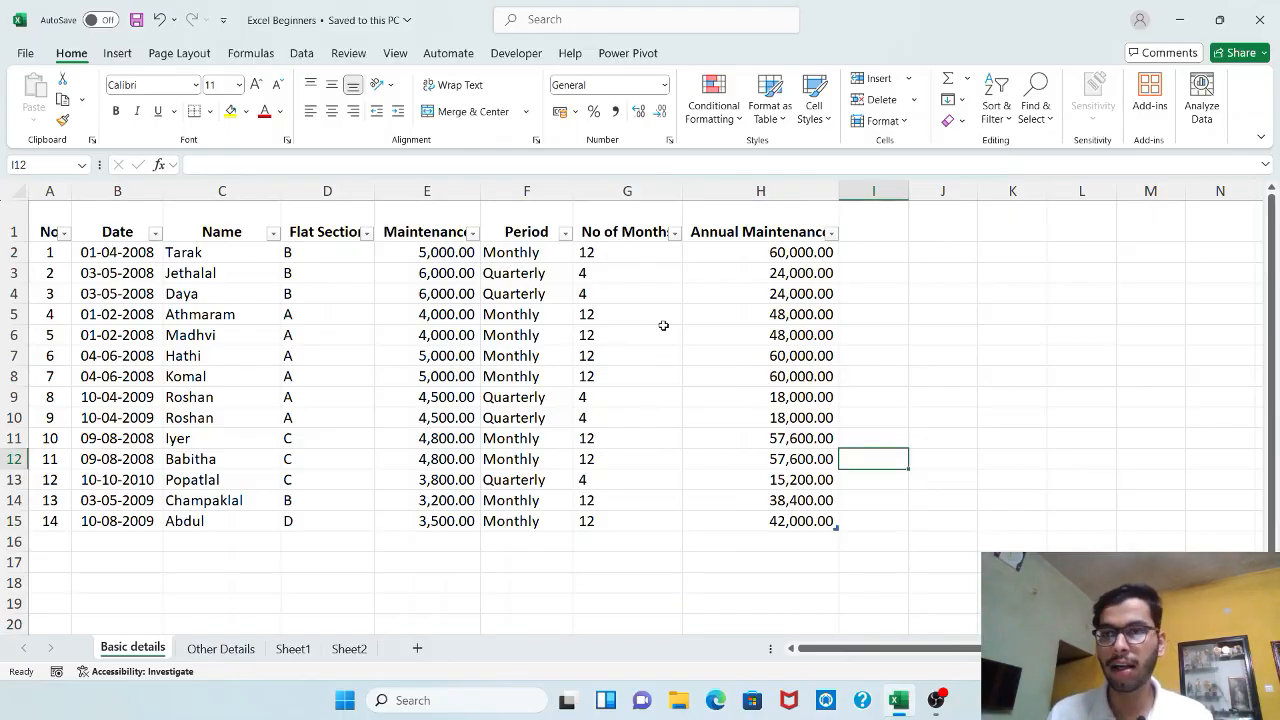
pyautogui.click(82, 165)
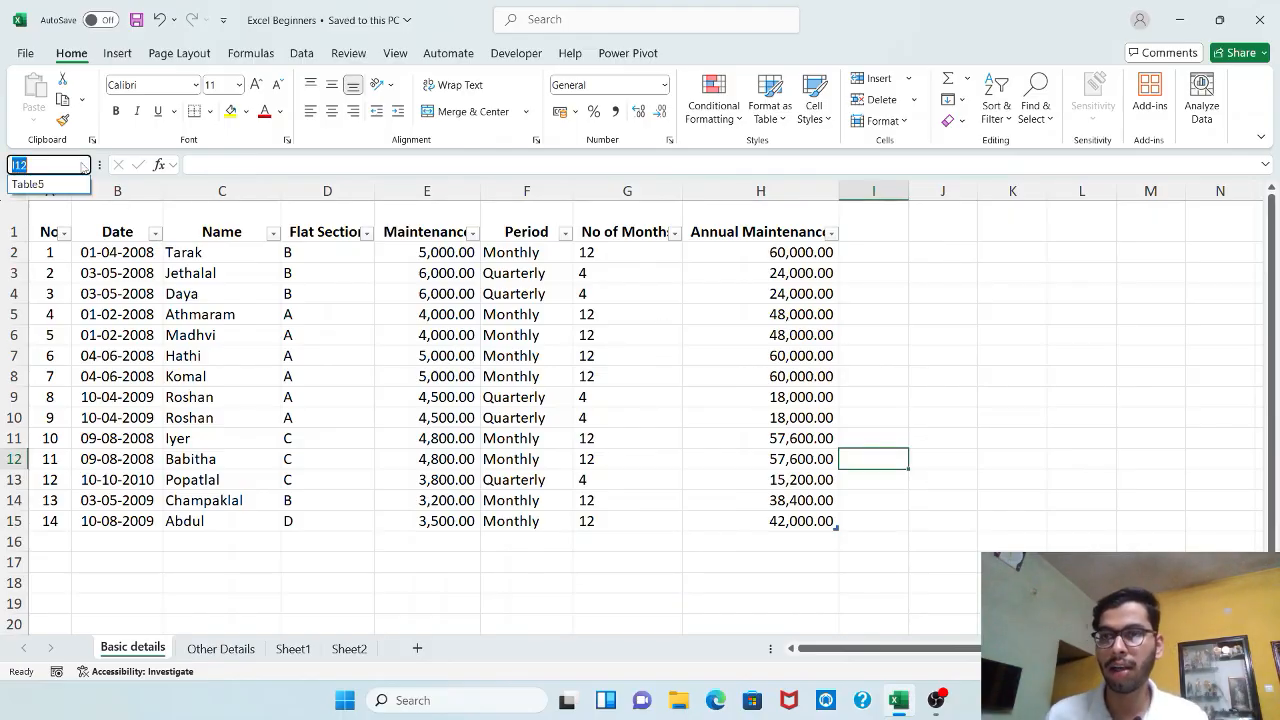
pyautogui.click(30, 185)
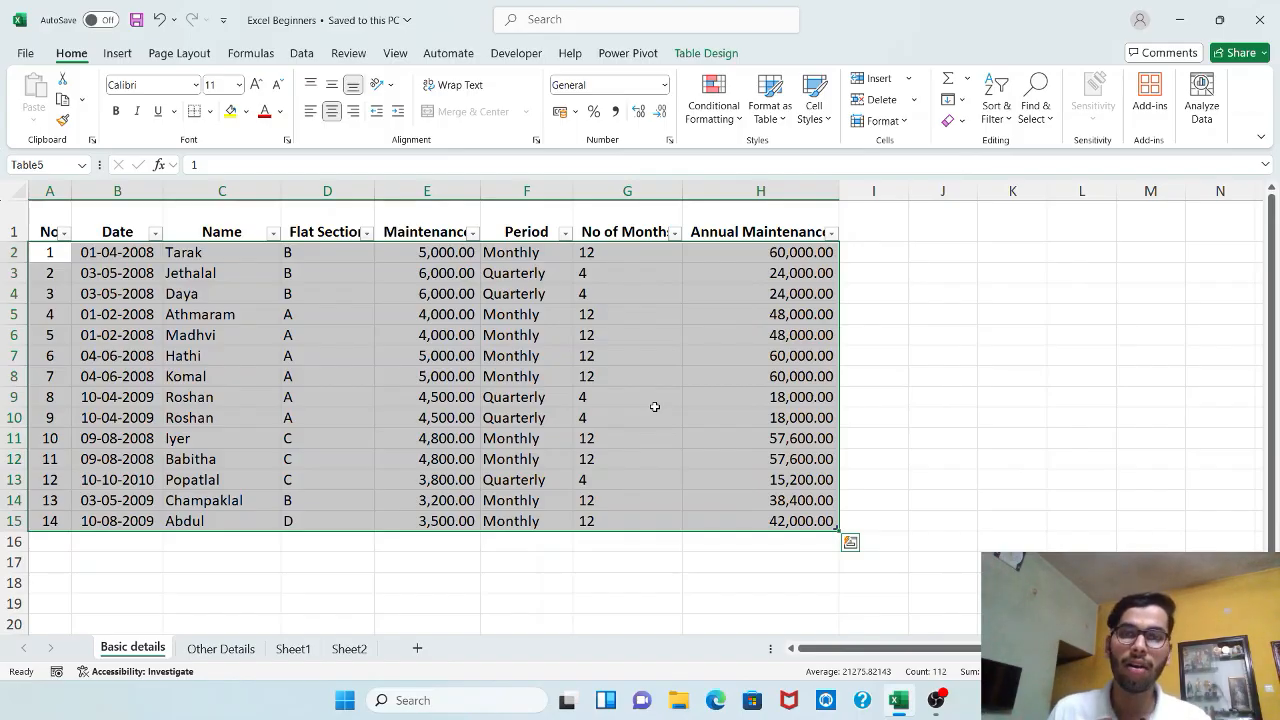
# Add a record in row 16 directly below the table with No 15, date 10-10-2010, the person's name and flat section D.
pyautogui.click(201, 540)
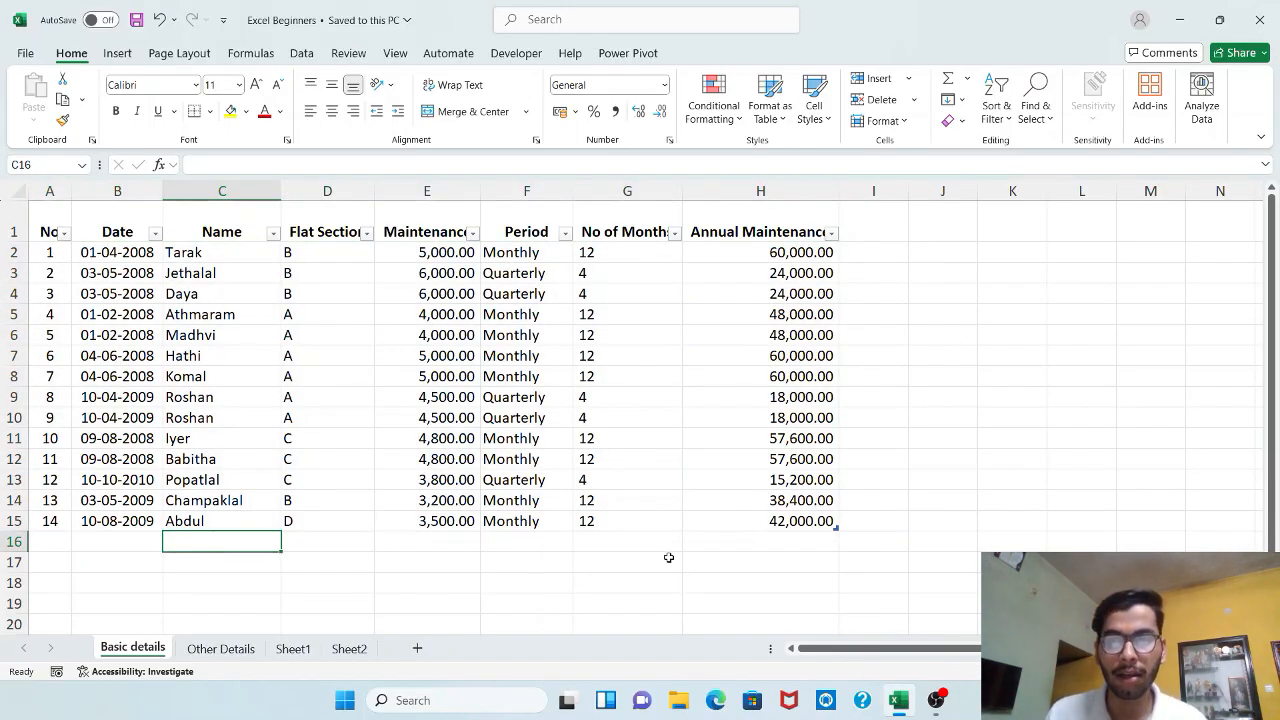
pyautogui.write('Suraj')
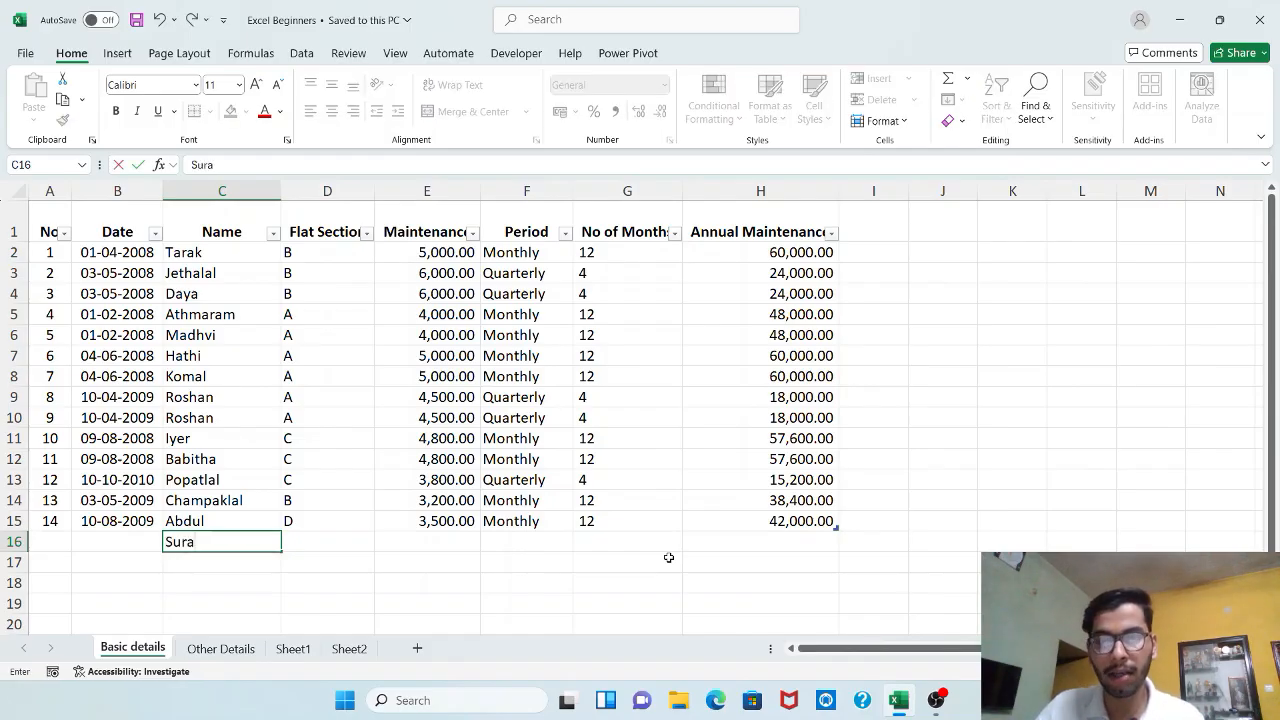
pyautogui.press('Left')
pyautogui.press('Left')
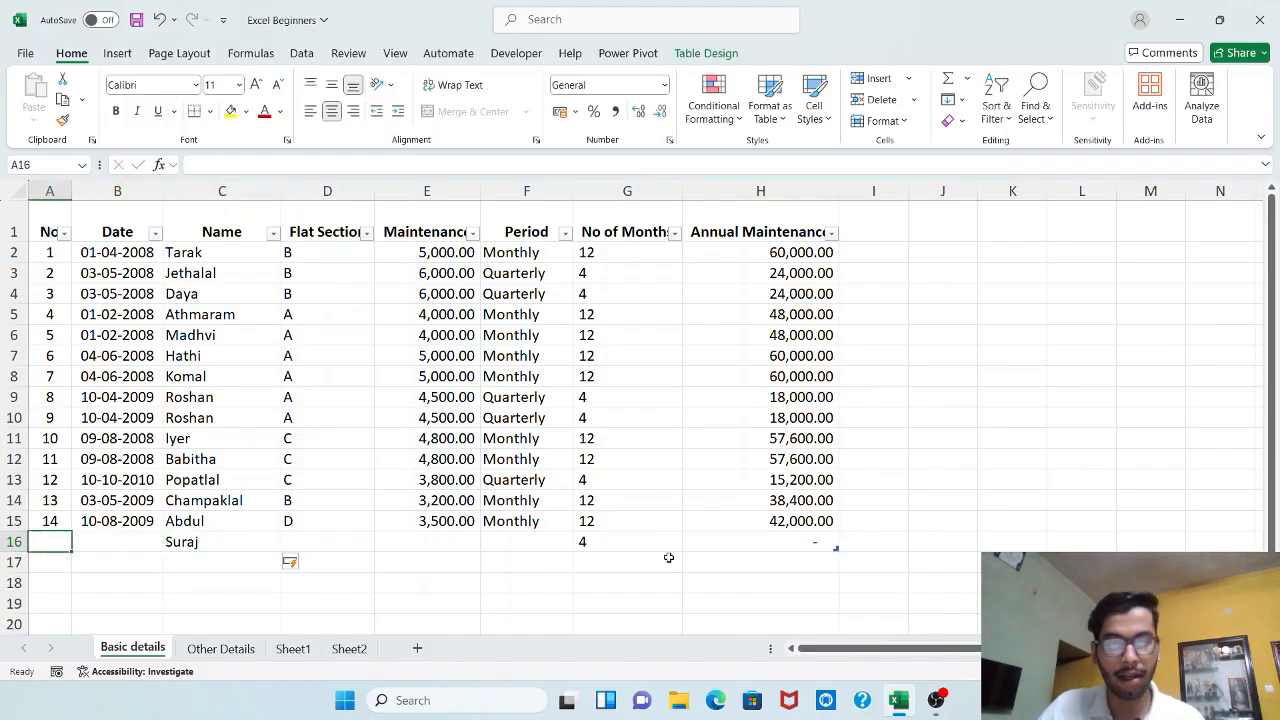
pyautogui.write('15')
pyautogui.press('Tab')
pyautogui.write('10')
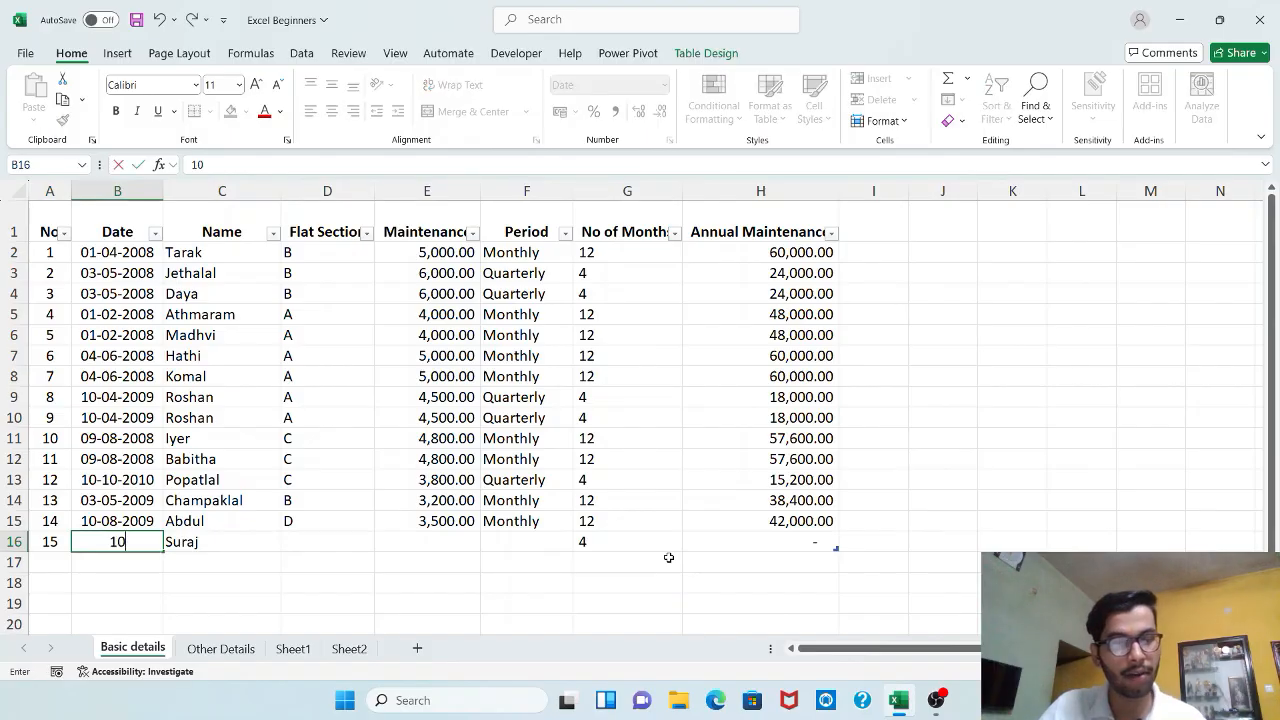
pyautogui.write('-10-2010')
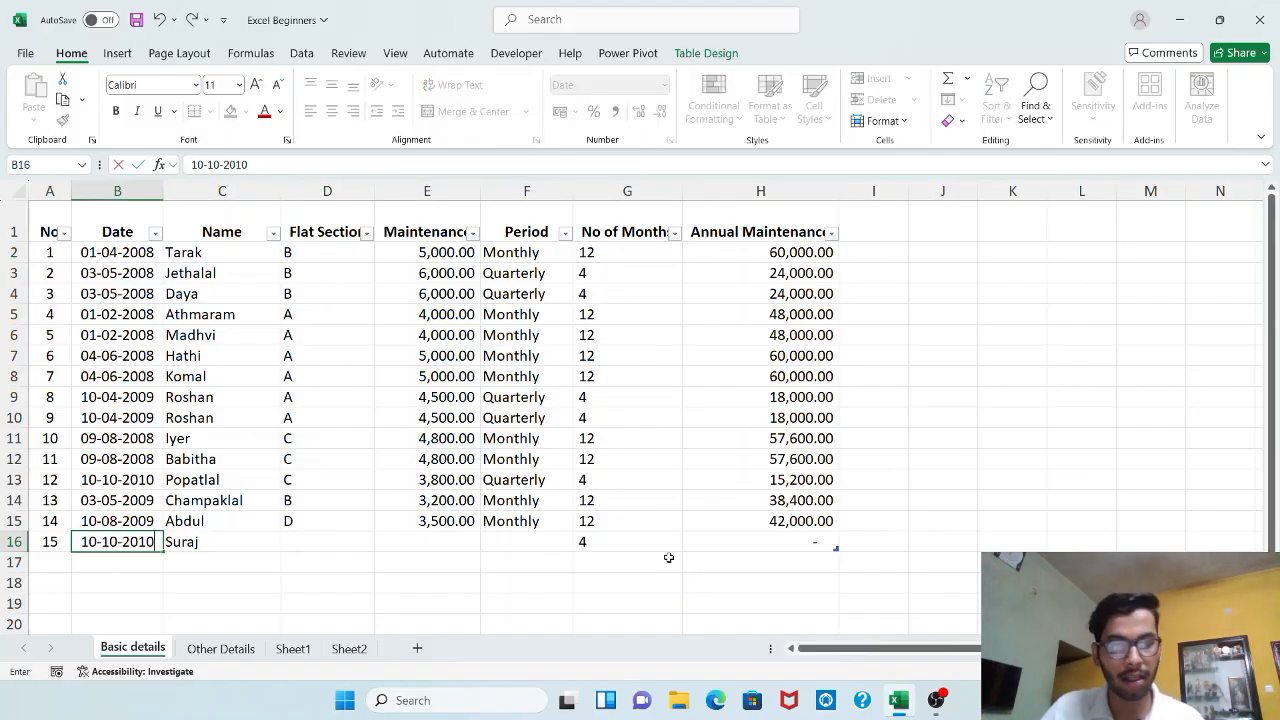
pyautogui.press('Tab')
pyautogui.press('Tab')
pyautogui.write('D')
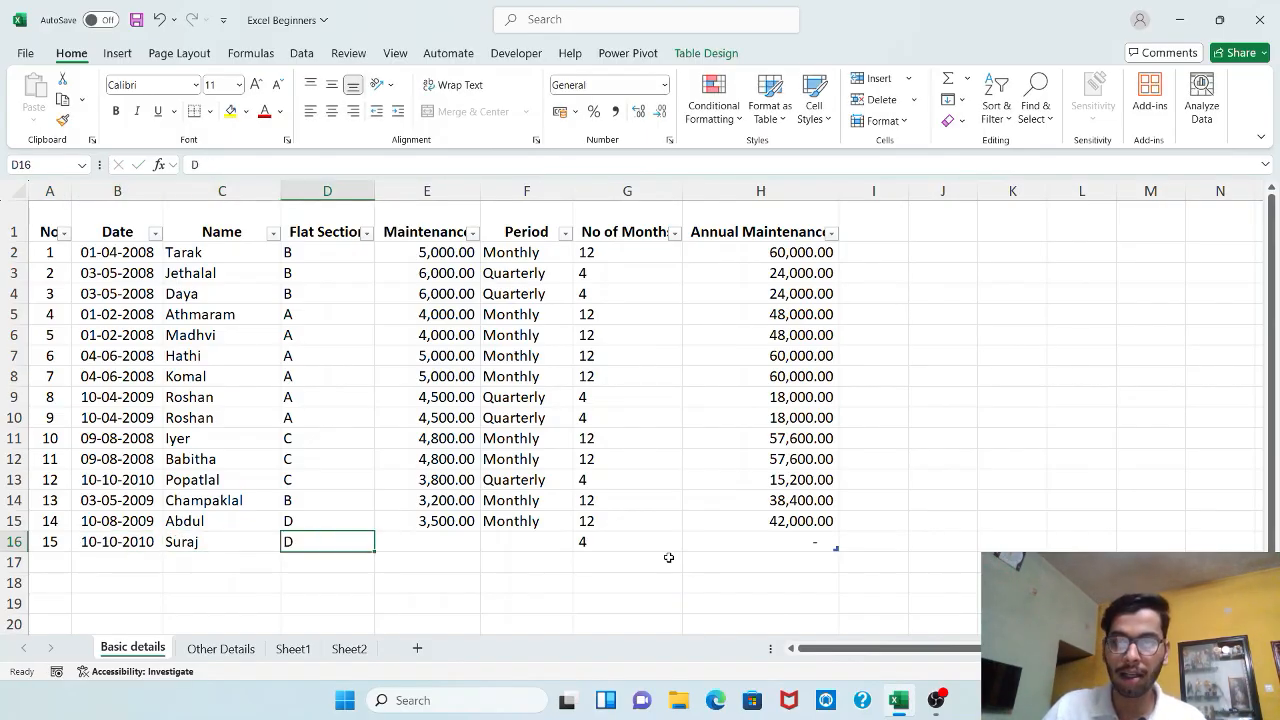
# Try maintenance 3500 and the period copied from the row above in row 16, and clear both cells.
pyautogui.press('Tab')
pyautogui.write('3500')
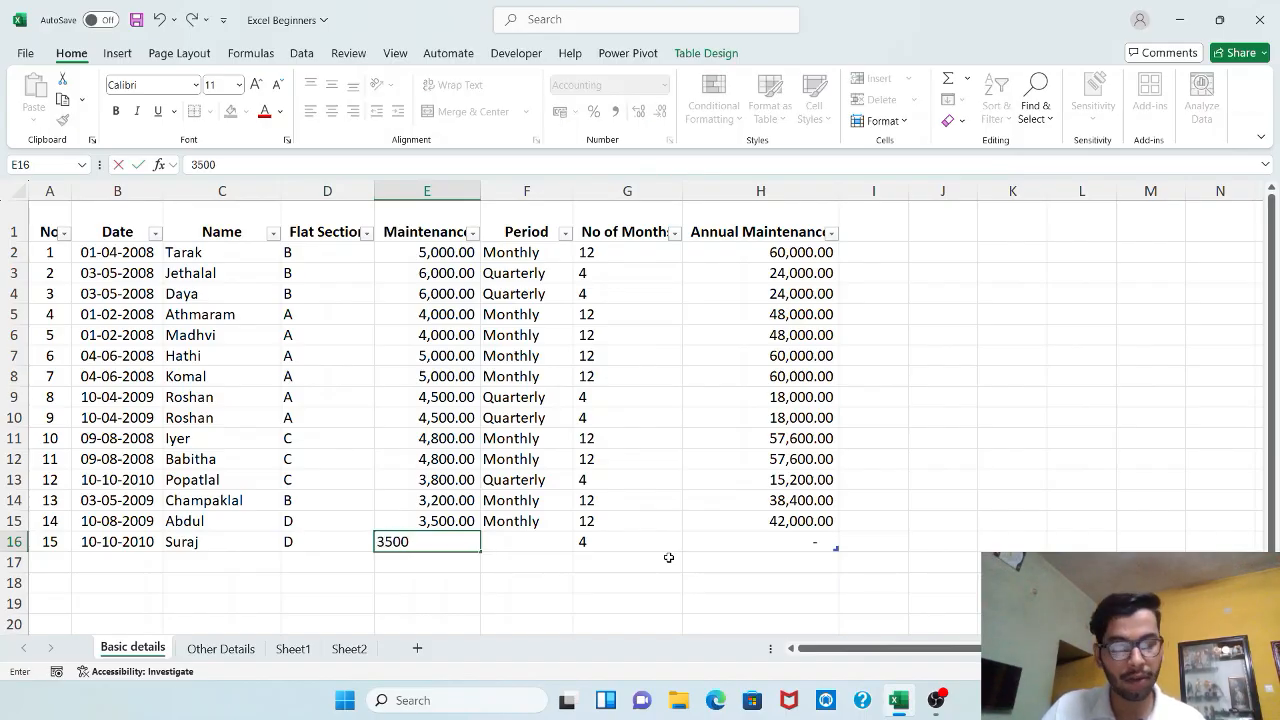
pyautogui.press('Tab')
pyautogui.hotkey('ctrl', 'd')
pyautogui.press('Delete')
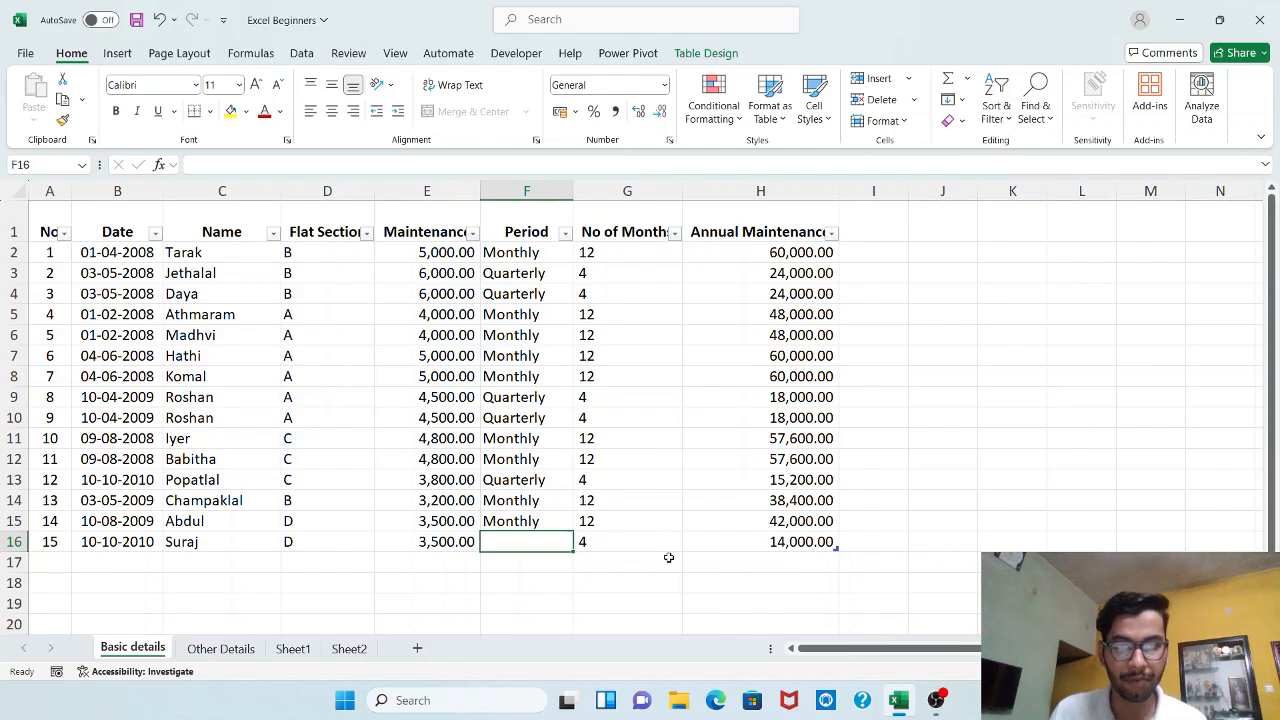
pyautogui.press('Left')
pyautogui.press('Delete')
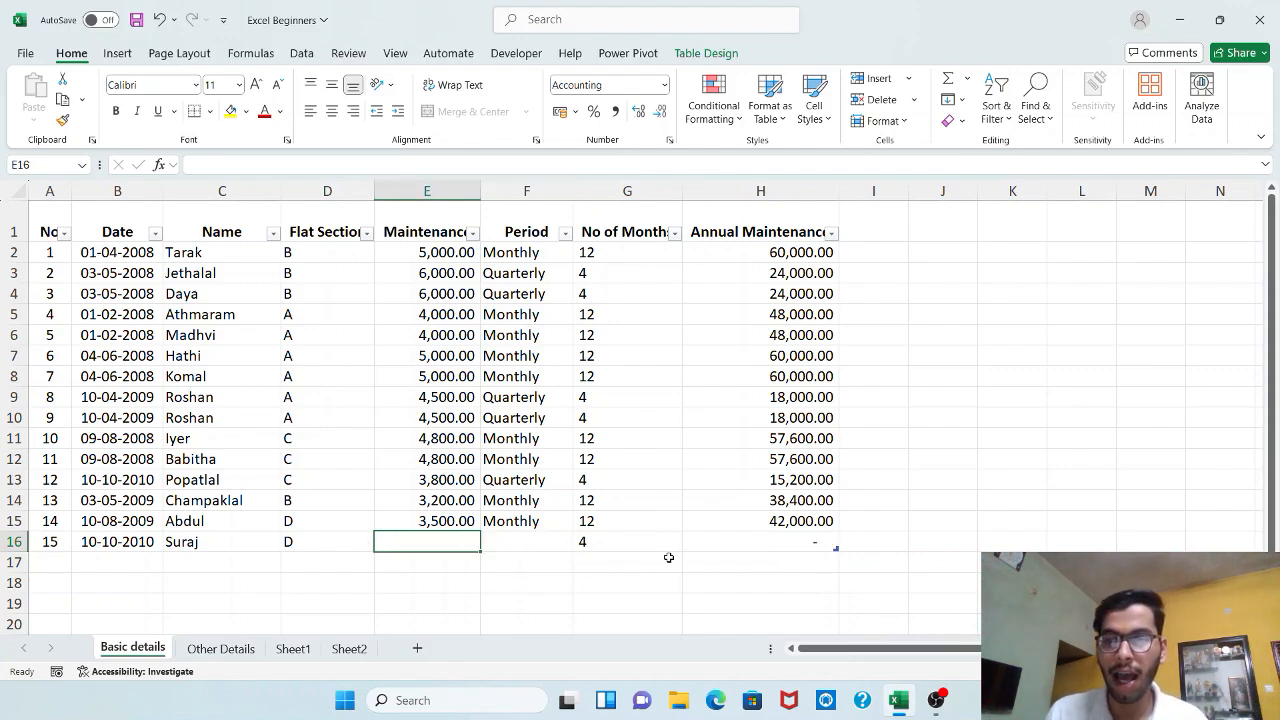
# Inspect the end of the table and the annual maintenance formulas in rows 15 and 16.
pyautogui.click(834, 558)
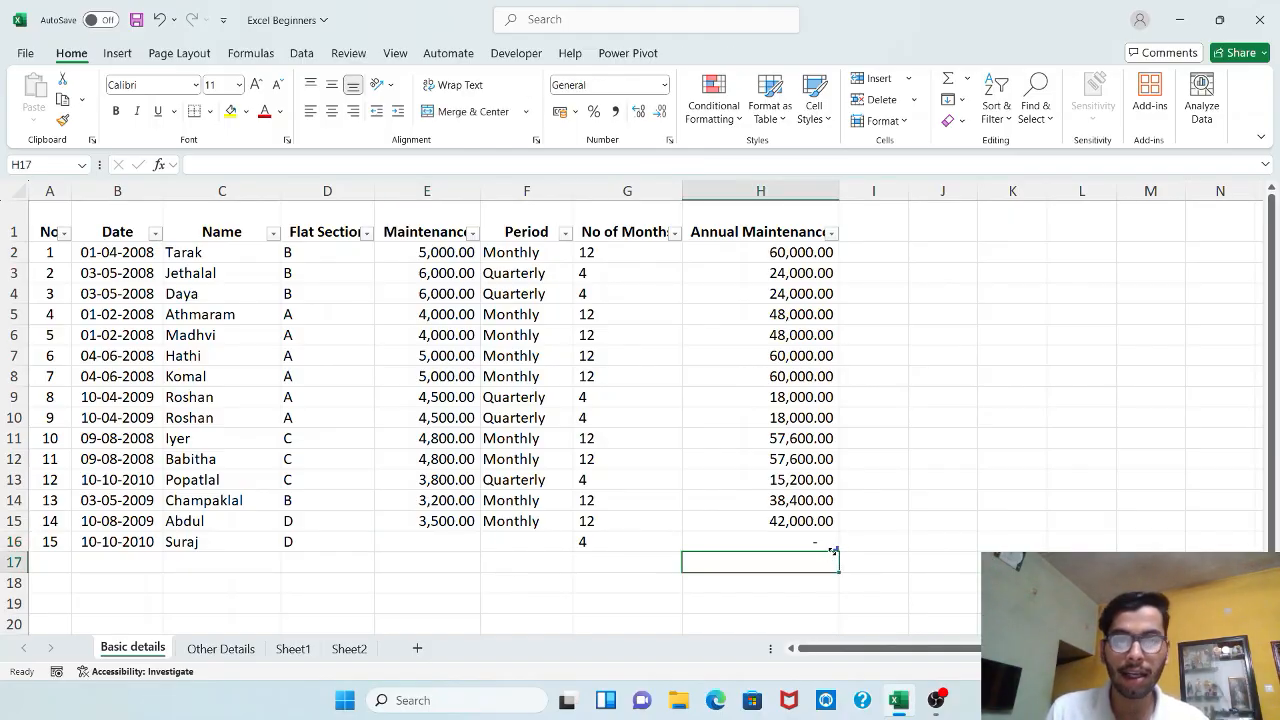
pyautogui.click(818, 518)
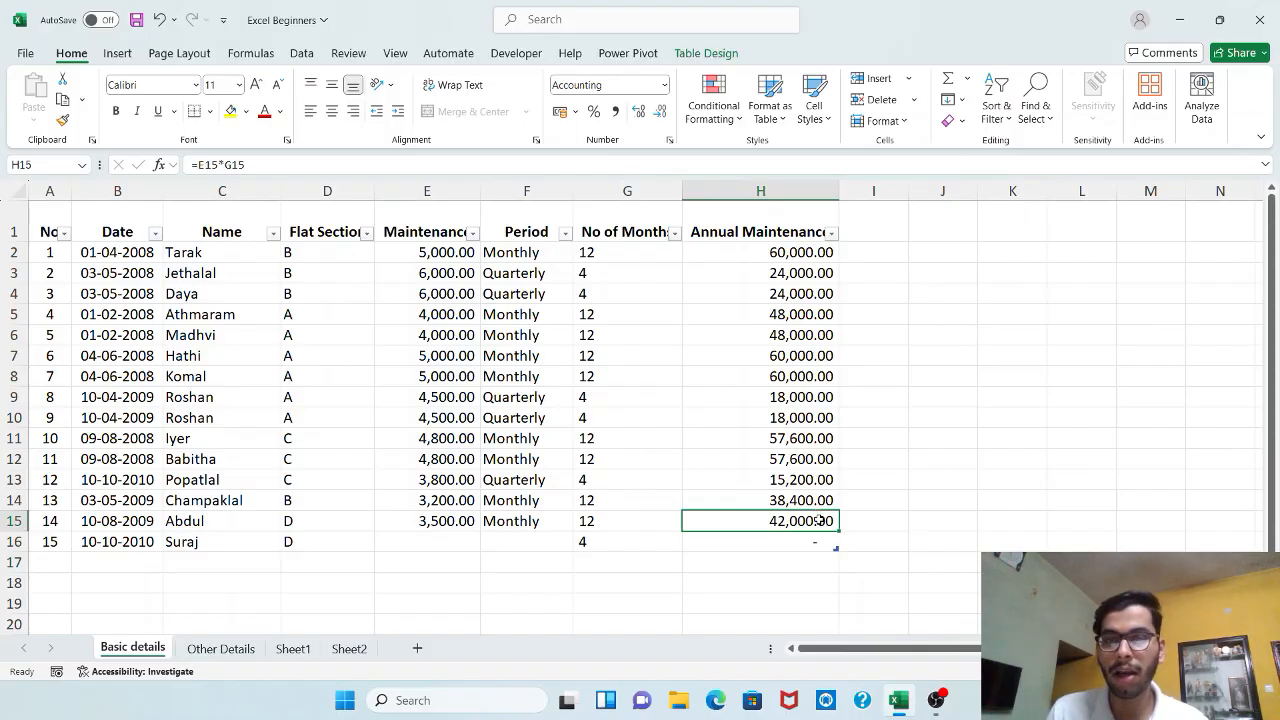
pyautogui.press('Down')
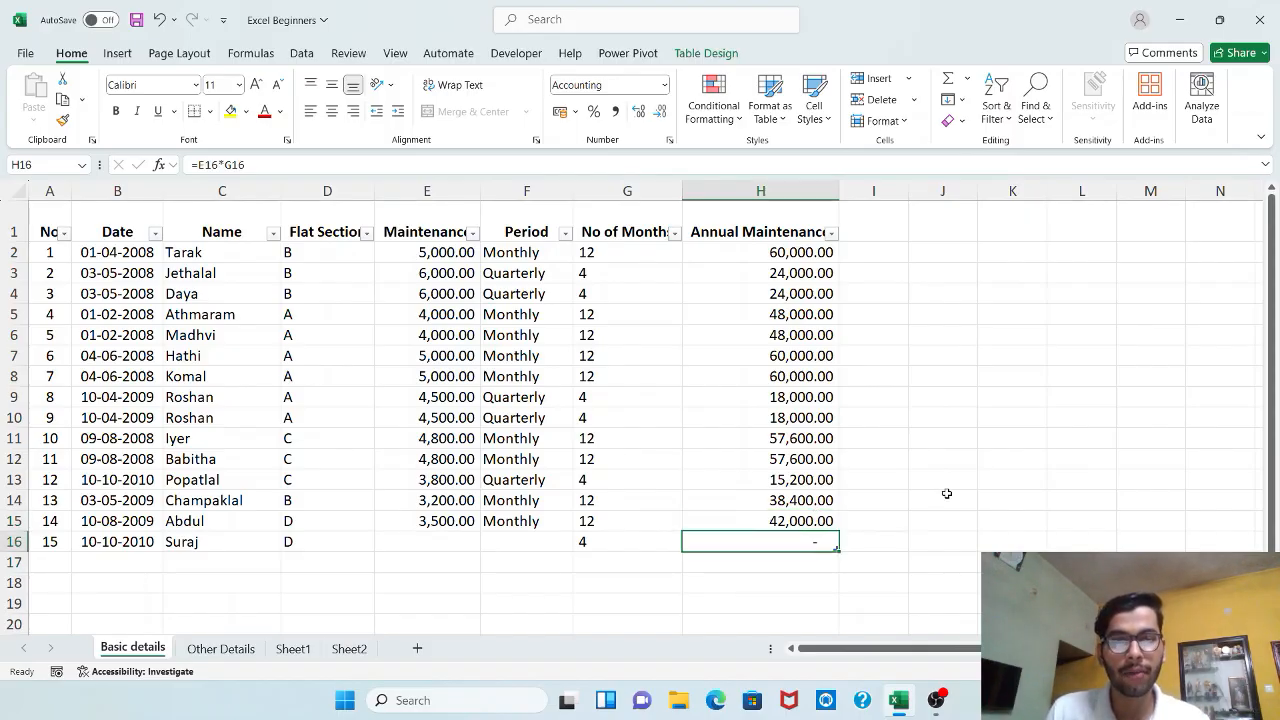
# Select the table's data range including the new row 16 by going to the name Table5.
pyautogui.click(884, 437)
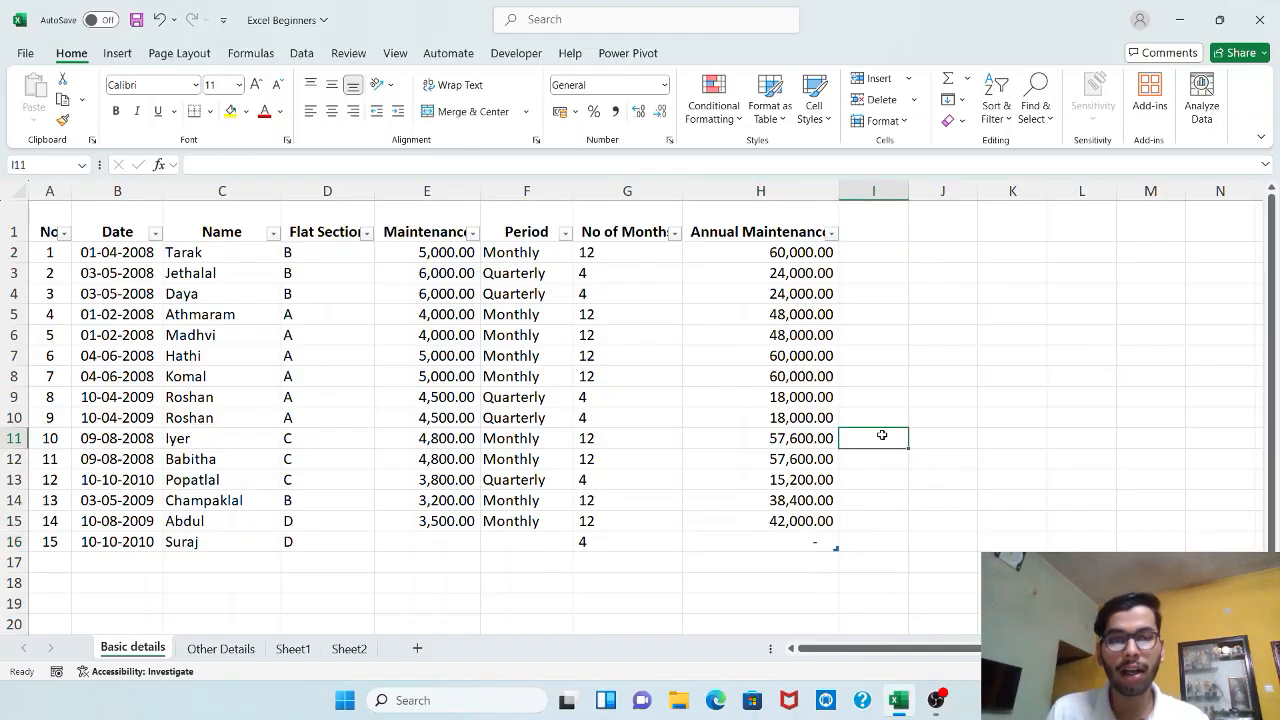
pyautogui.click(82, 164)
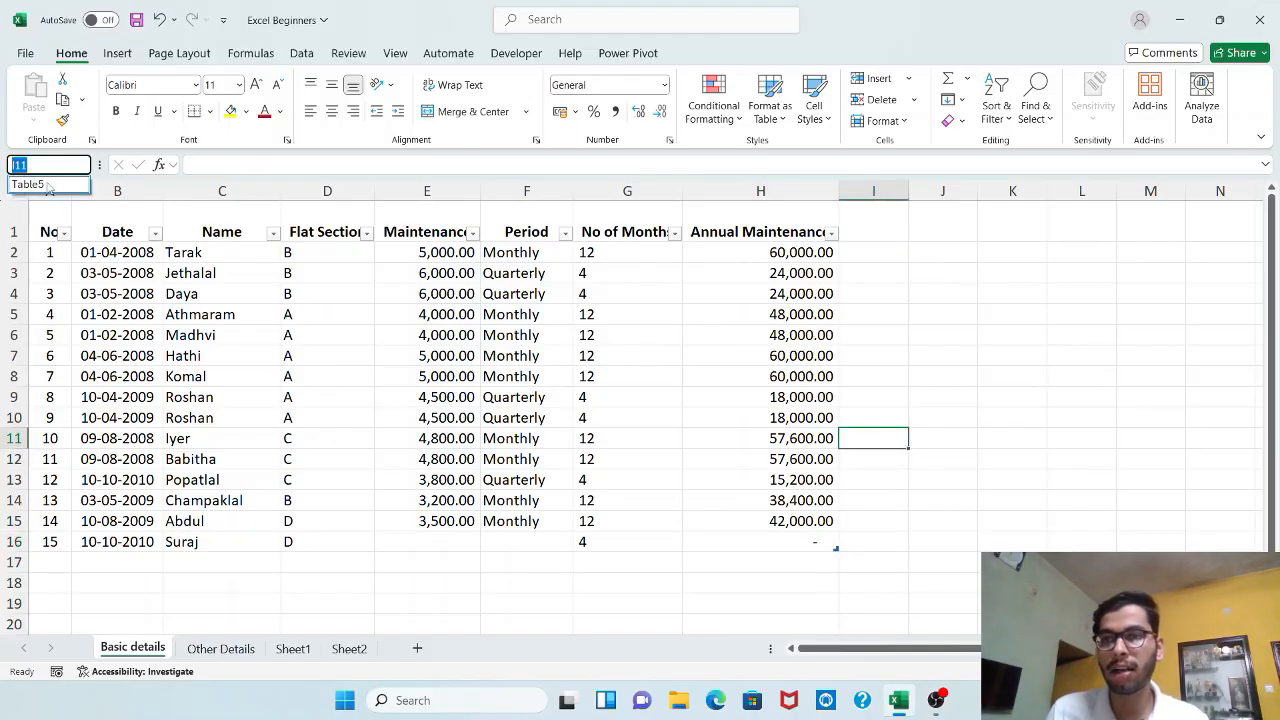
pyautogui.click(28, 184)
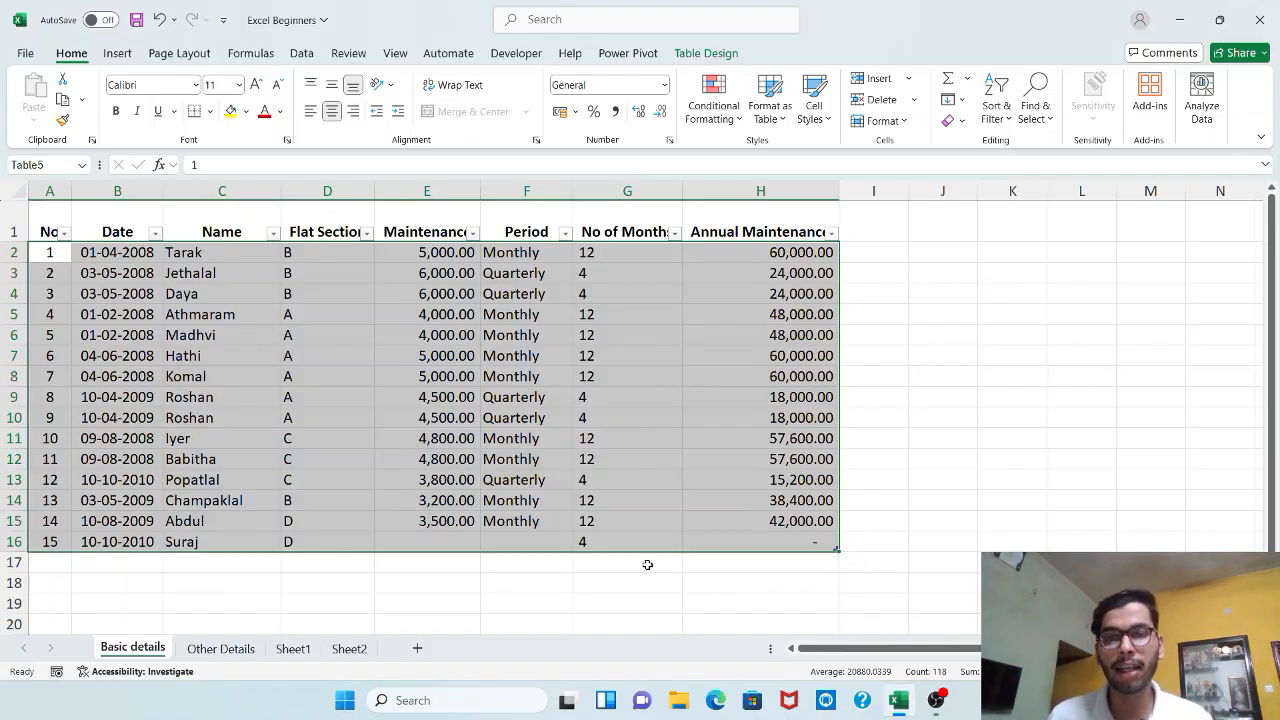
# Fill in row 16 of the table with the period Quarterly and a maintenance amount of 3000.
pyautogui.click(492, 546)
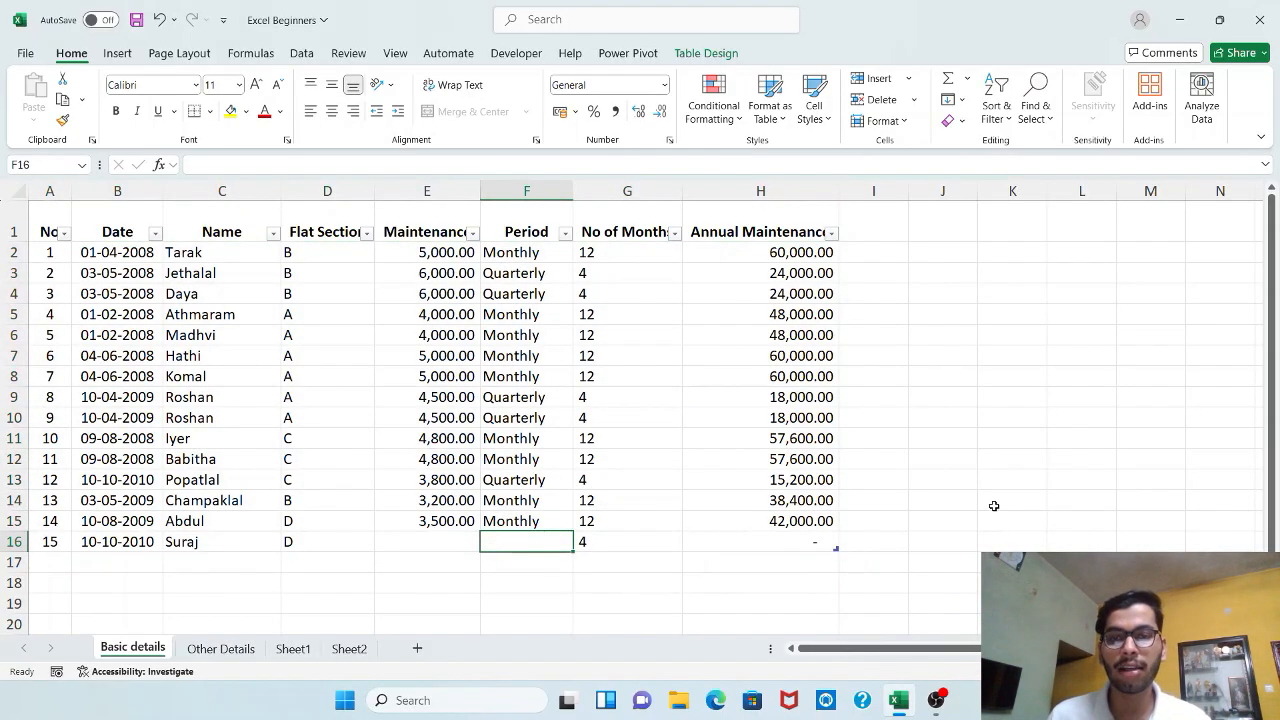
pyautogui.write('Quarterly')
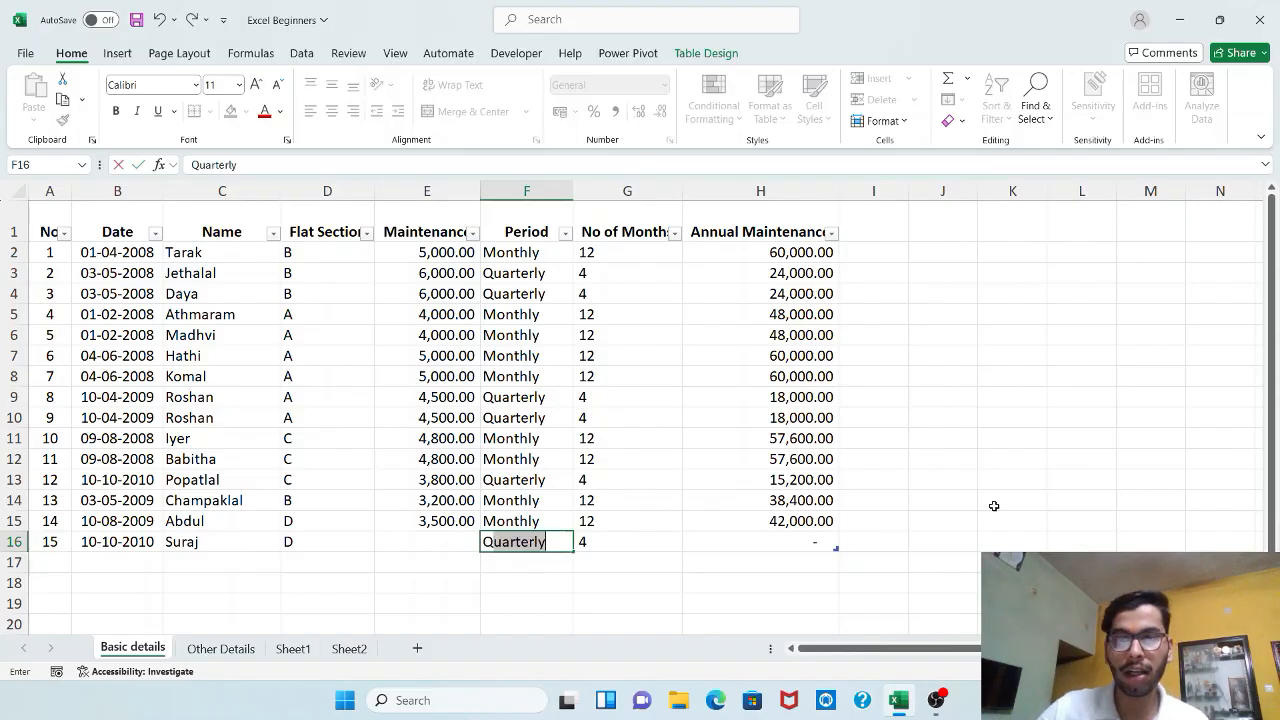
pyautogui.press('Left')
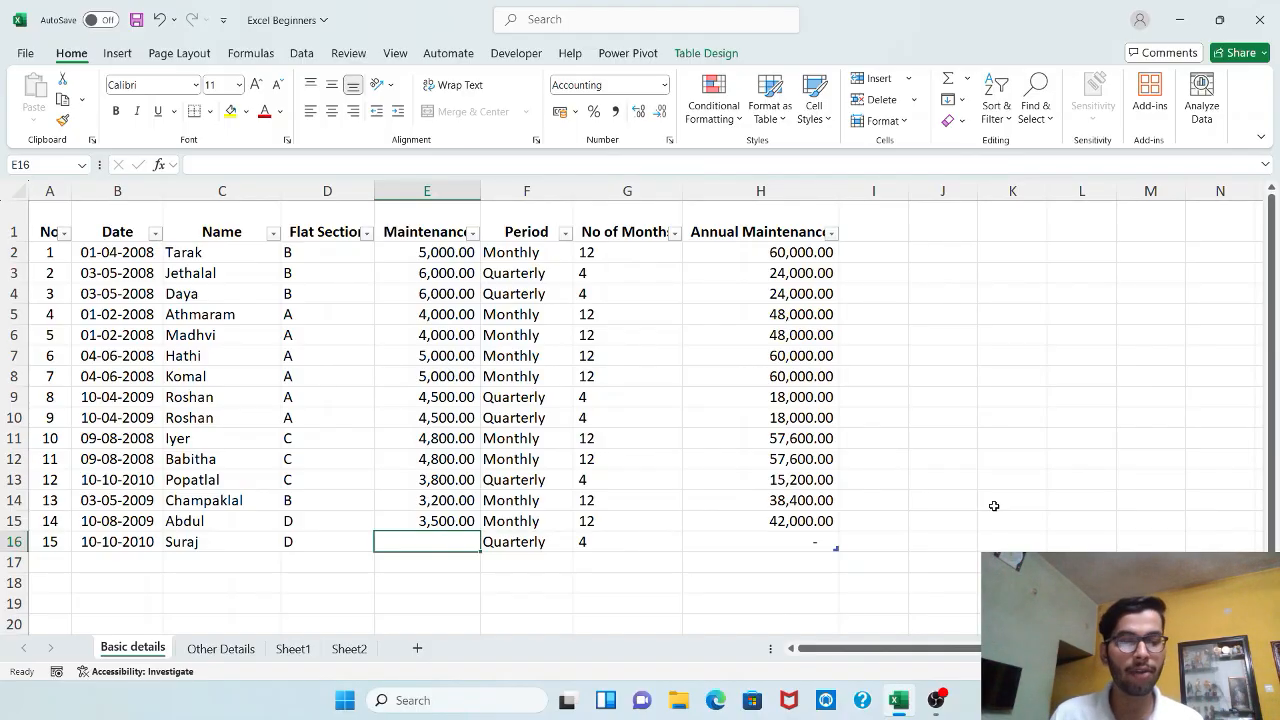
pyautogui.write('3000')
pyautogui.press('Return')
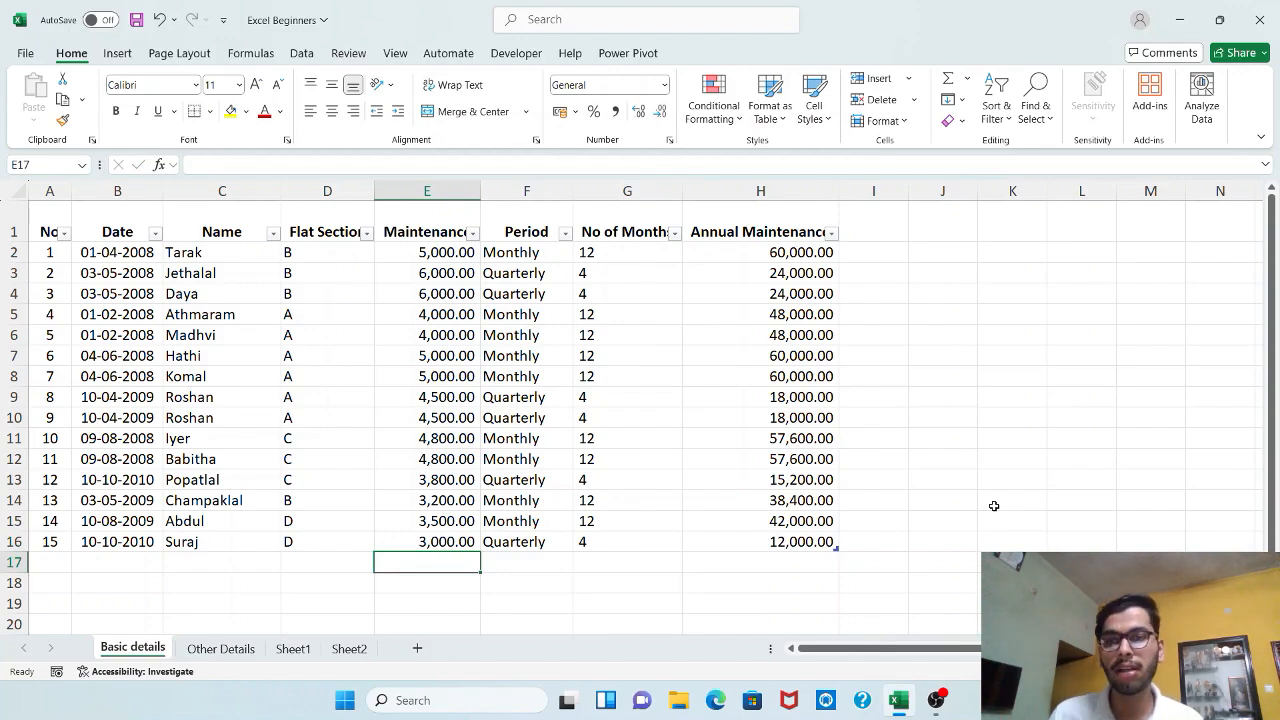
# Check the calculated annual maintenance cell in row 16 and its formula.
pyautogui.press('Up')
pyautogui.press('Right')
pyautogui.press('Right')
pyautogui.press('Right')
pyautogui.press('Right')
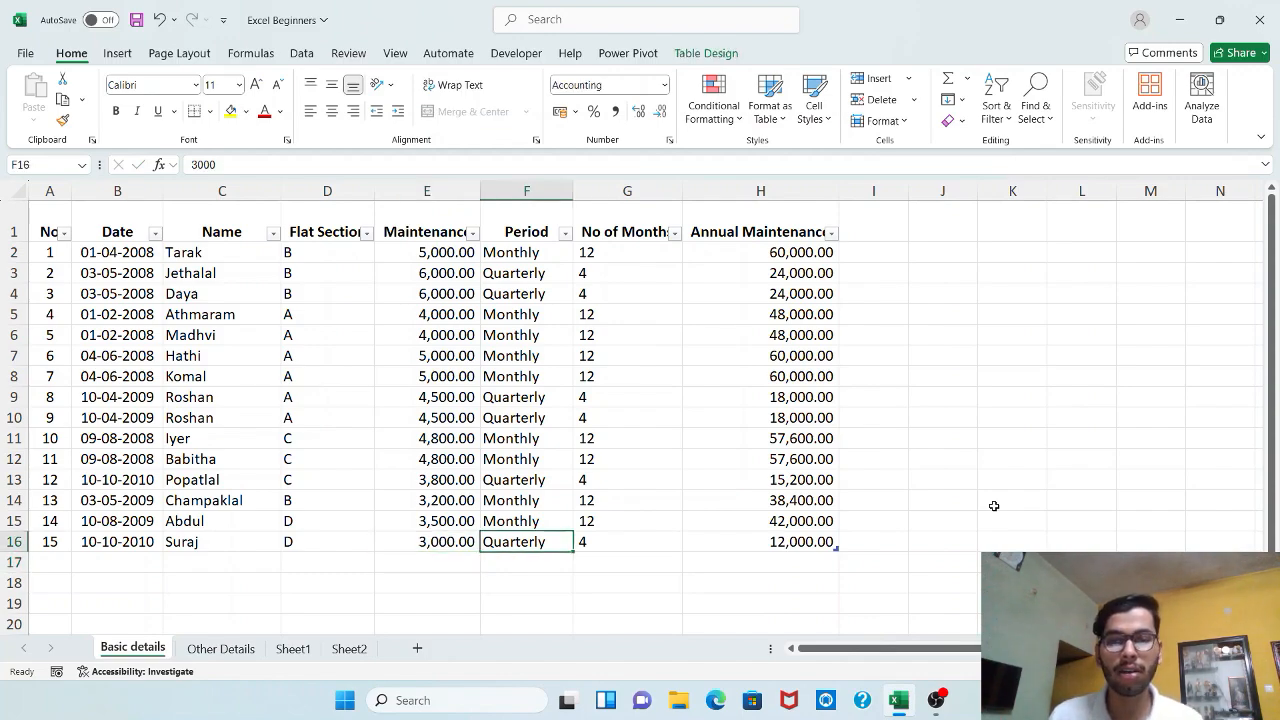
pyautogui.press('Left')
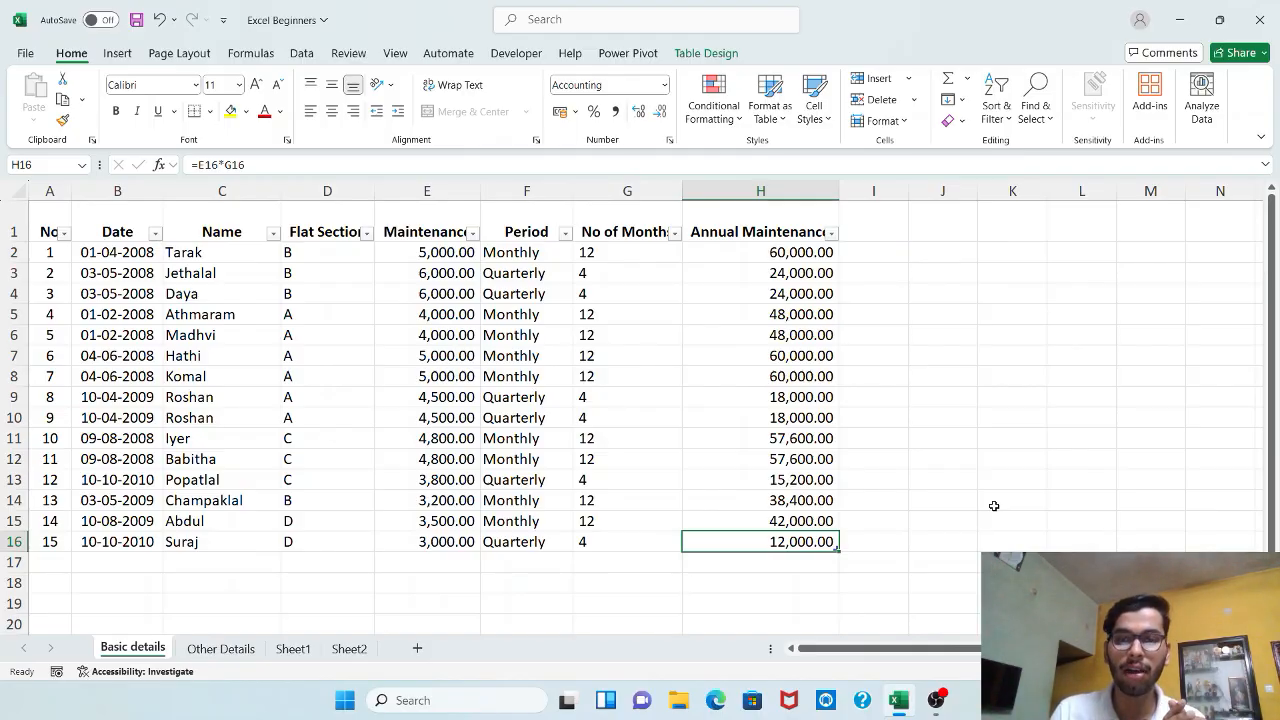
# Change the period in row 16 to Monthly by filling it down from the cell above.
pyautogui.press('Left')
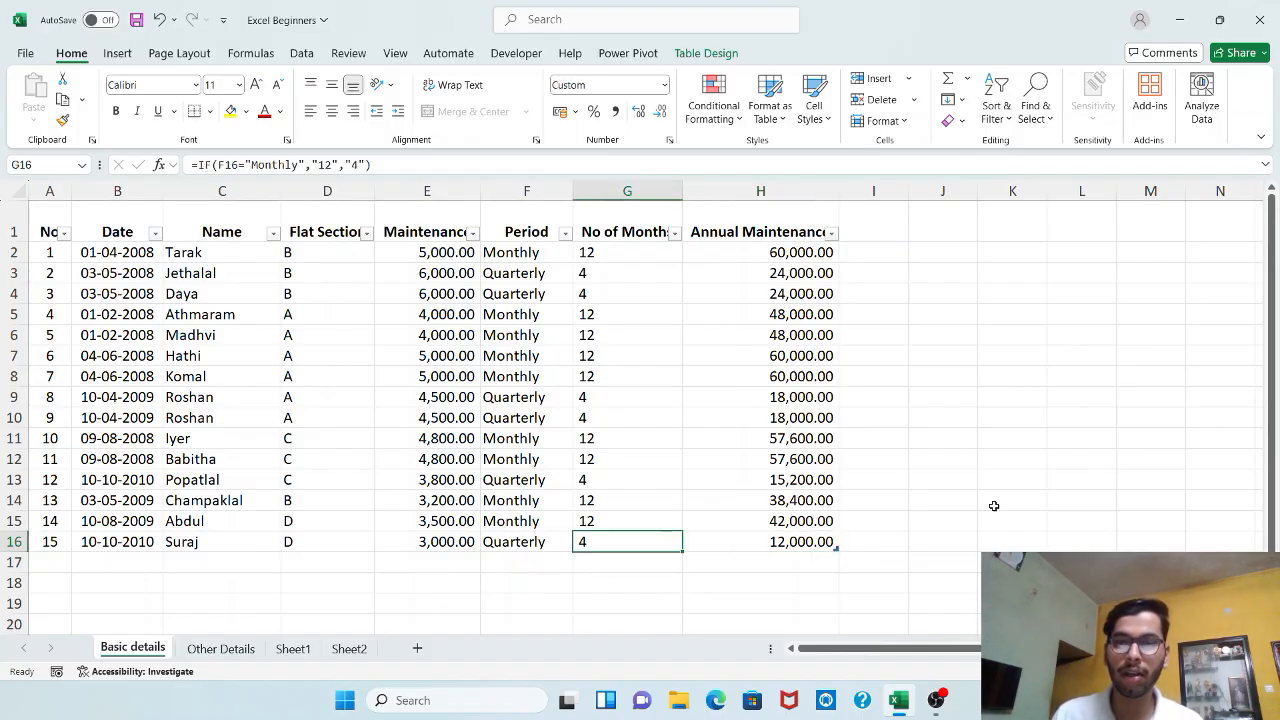
pyautogui.press('Left')
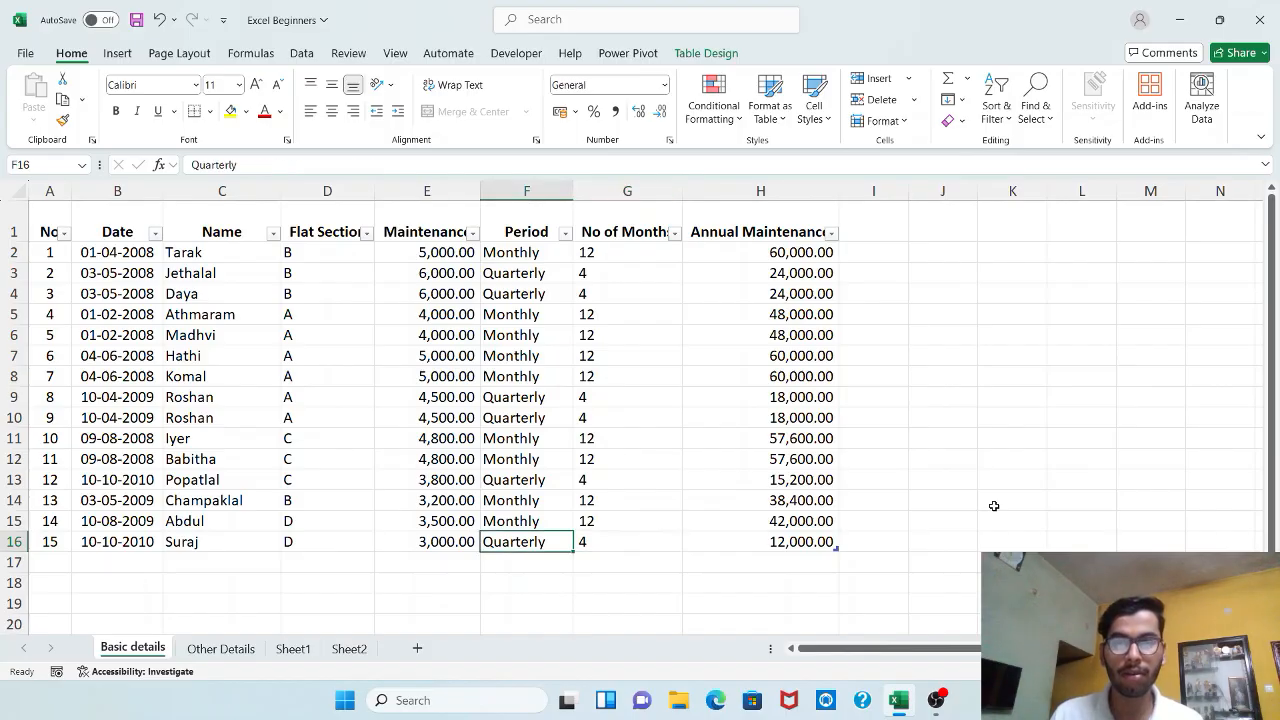
pyautogui.hotkey('ctrl', 'd')
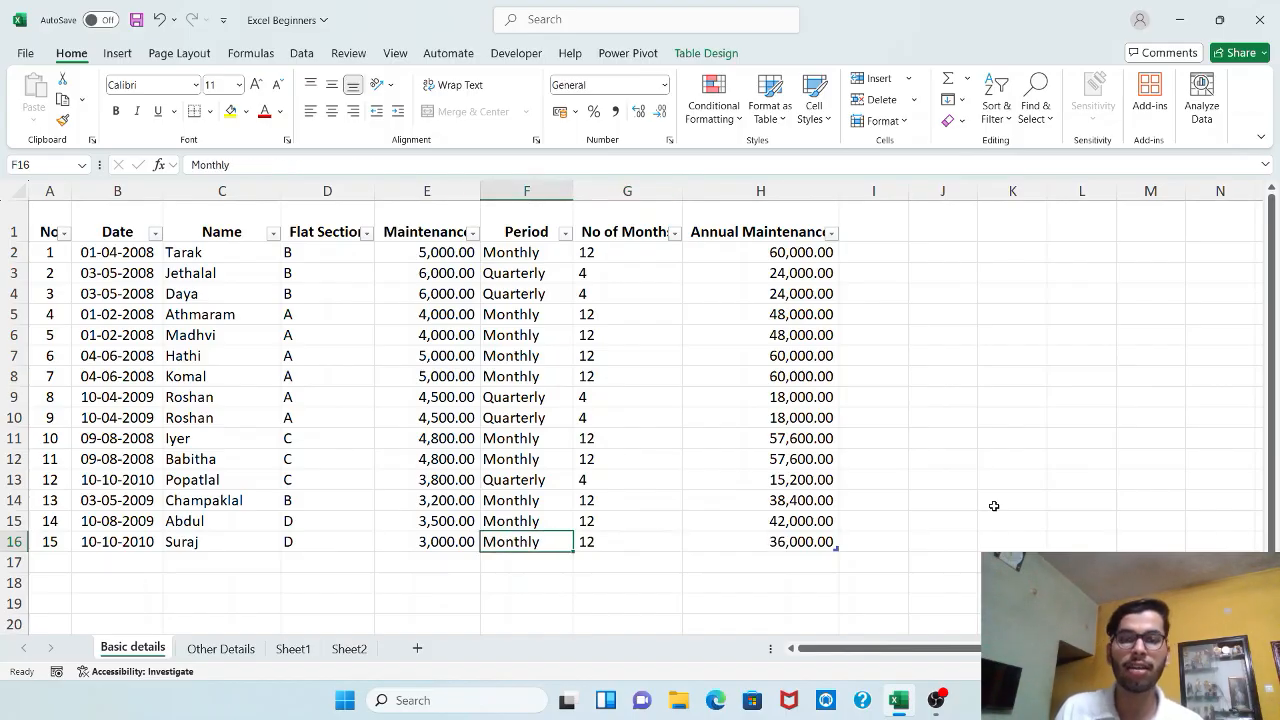